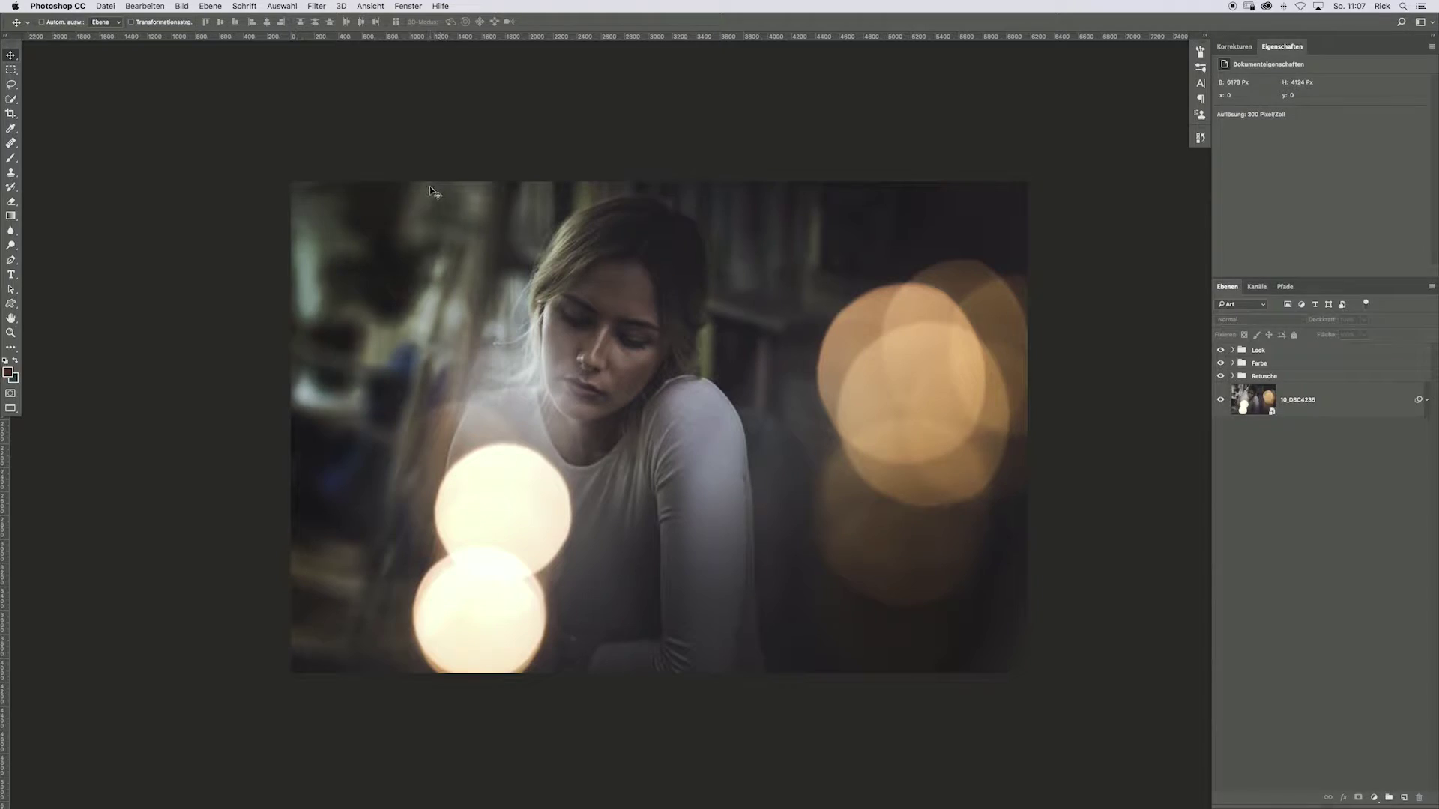
Open the Adobe Color Themes panel from Window > Extensions
left_click(405, 7)
mouse_move(429, 58)
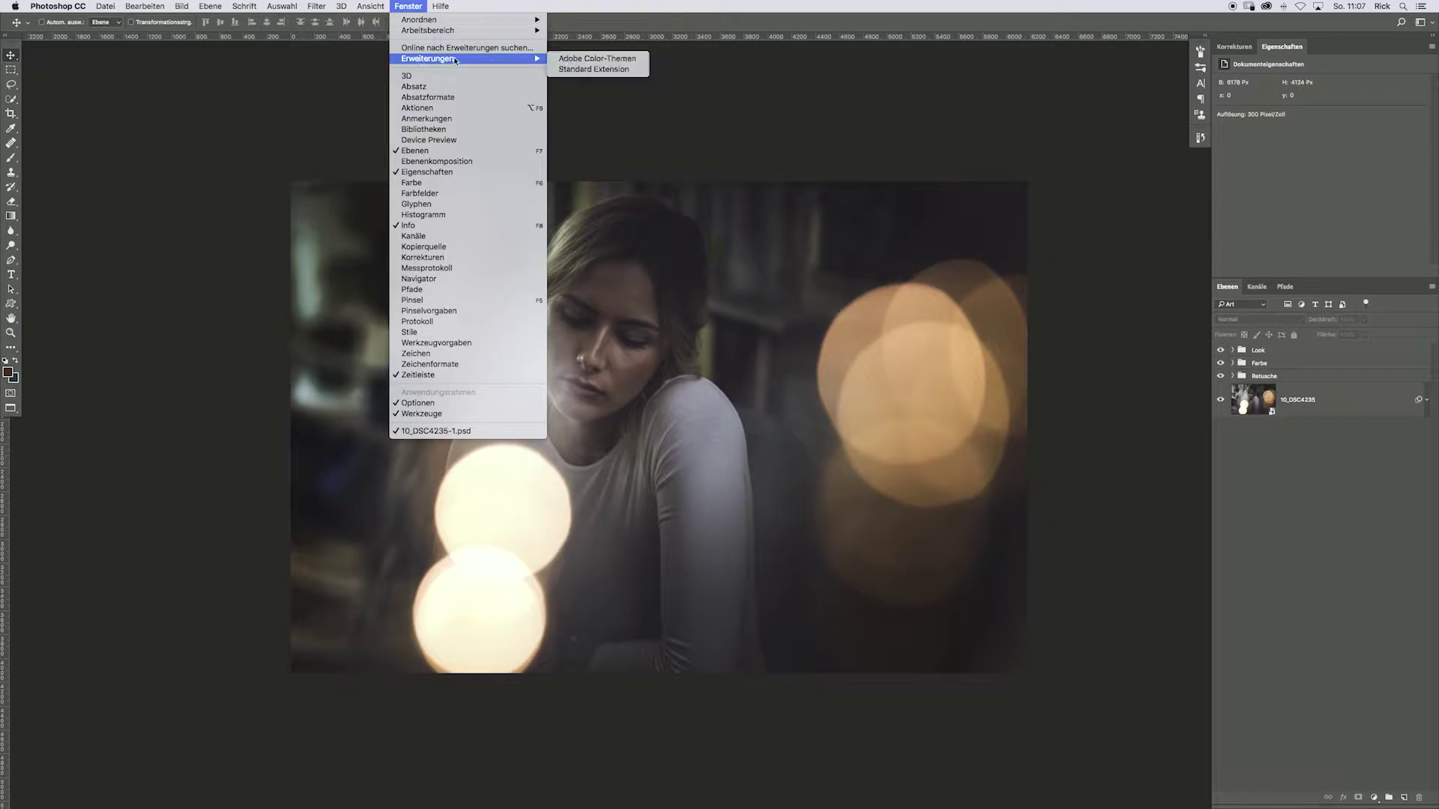
left_click(645, 63)
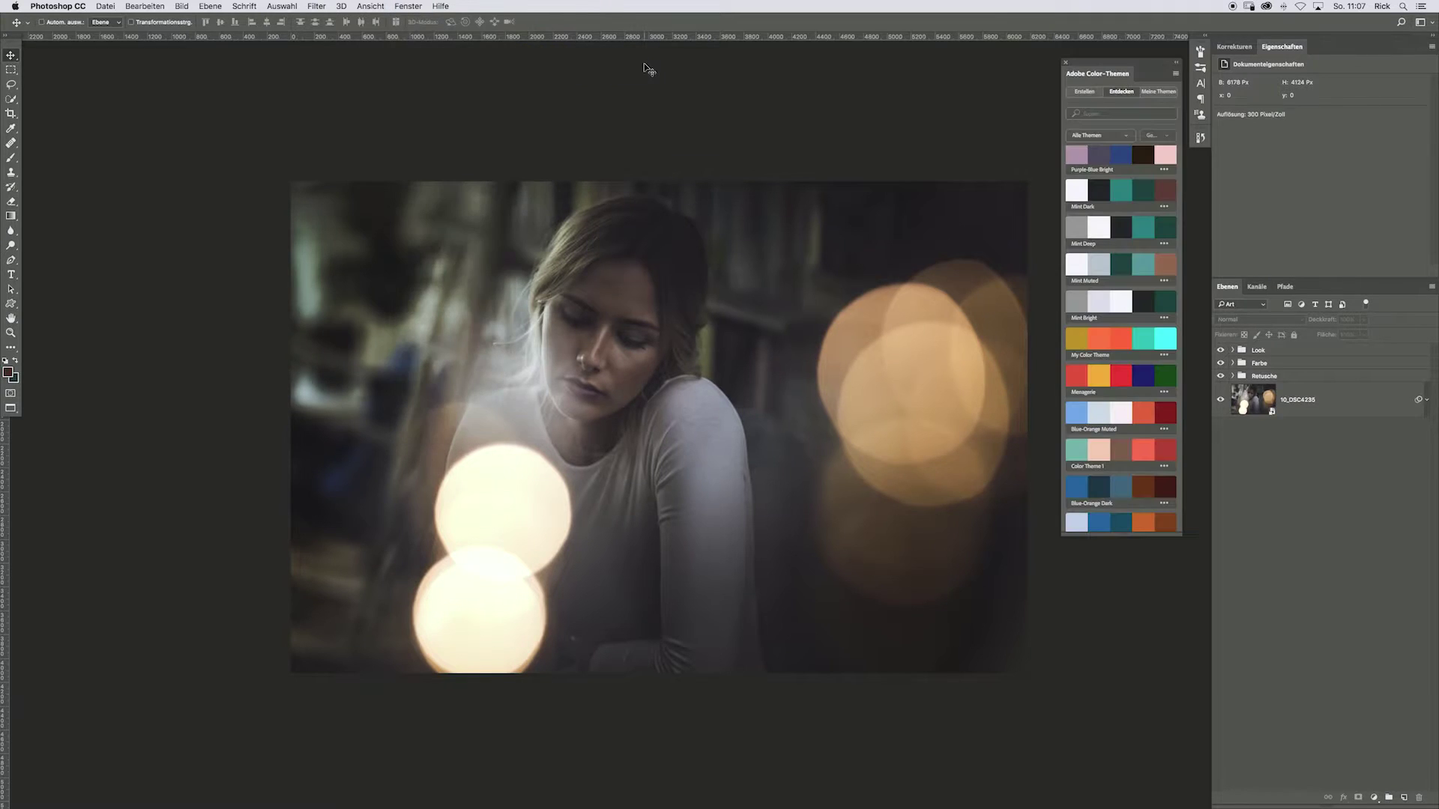
scroll(1079, 184, "down", 3)
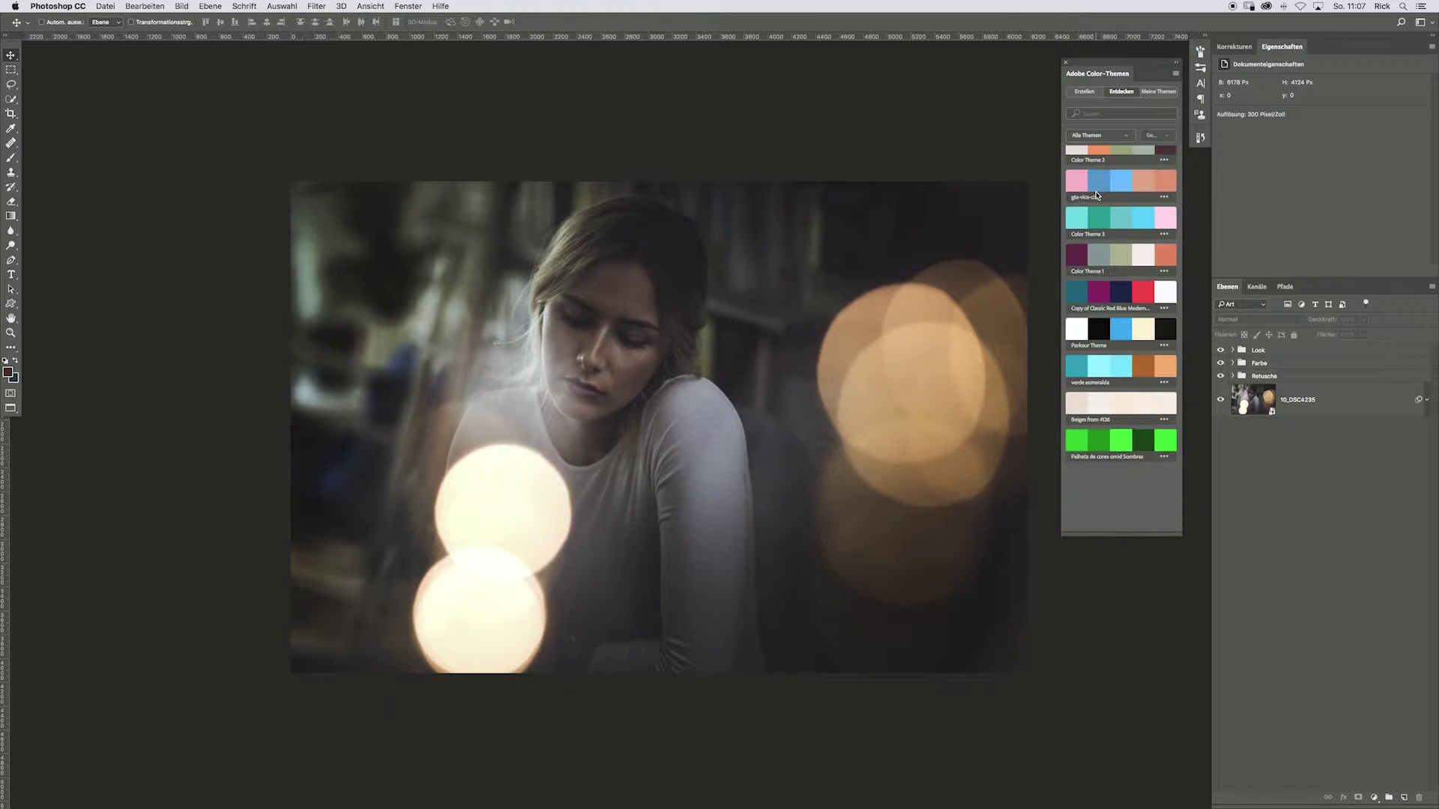
scroll(1087, 187, "down", 3)
scroll(1094, 191, "down", 3)
scroll(1099, 193, "down", 3)
scroll(1099, 193, "down", 3)
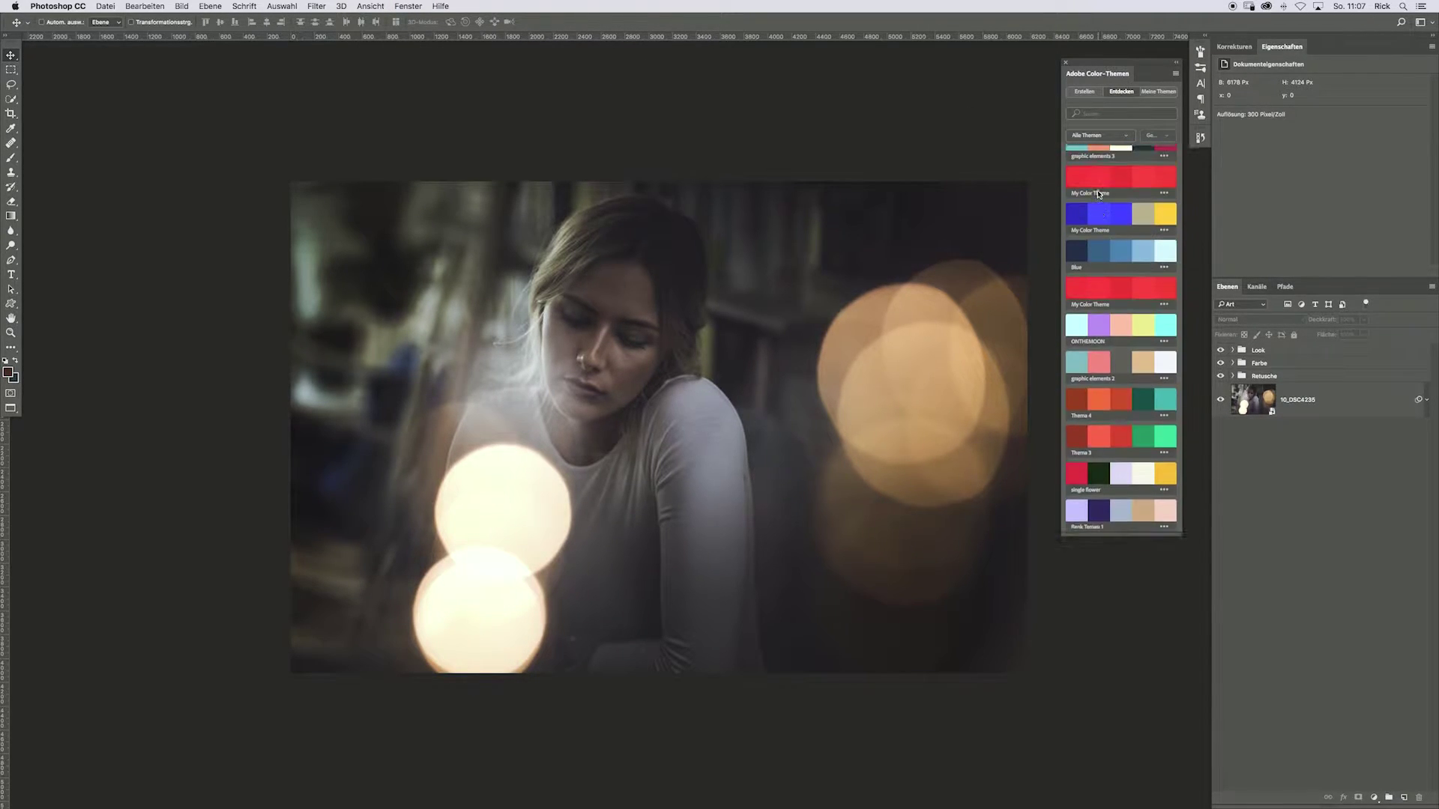
scroll(1102, 188, "down", 3)
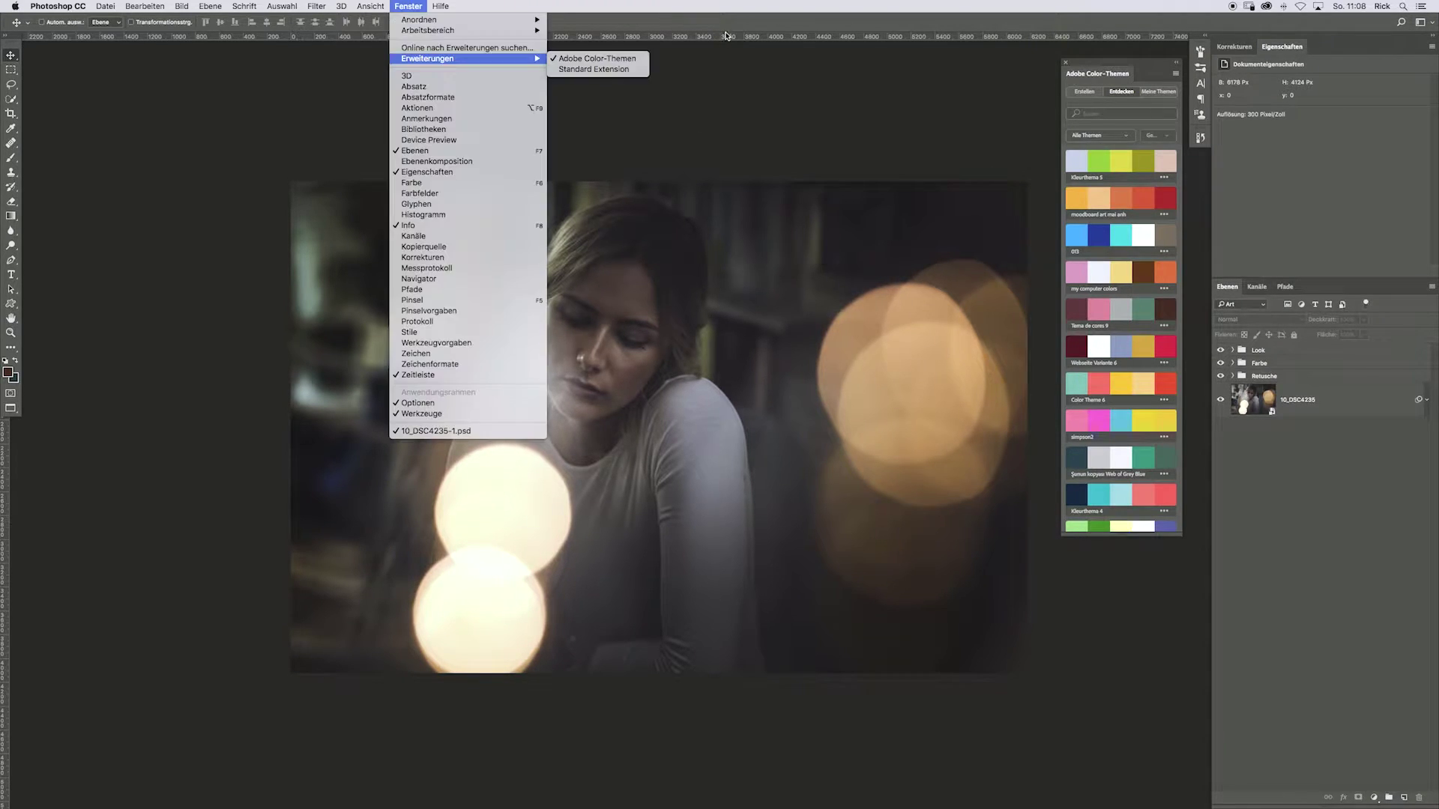
Scroll through the Explore list of community colour themes
left_click(701, 26)
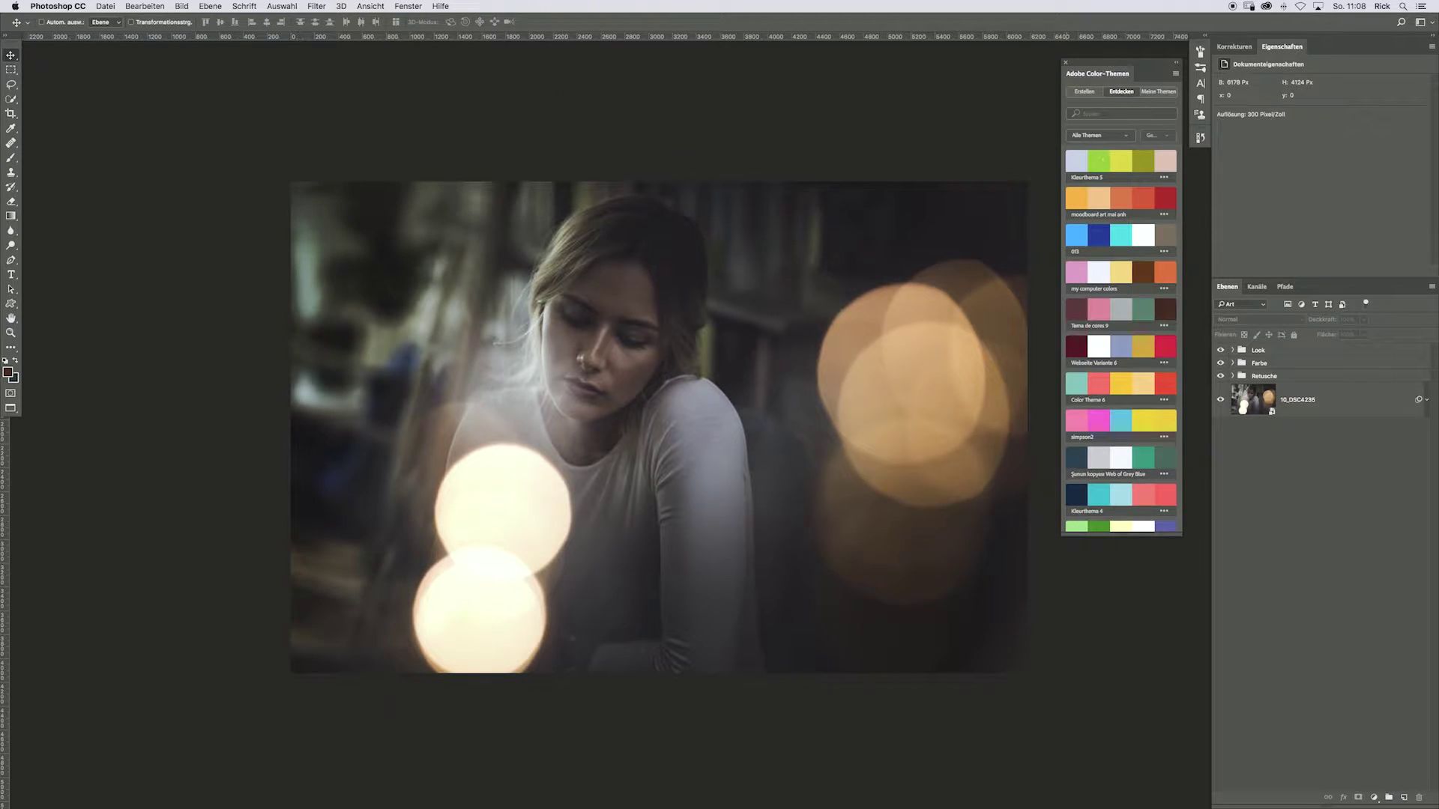
scroll(1138, 207, "down", 3)
scroll(1138, 206, "down", 5)
scroll(1139, 204, "down", 5)
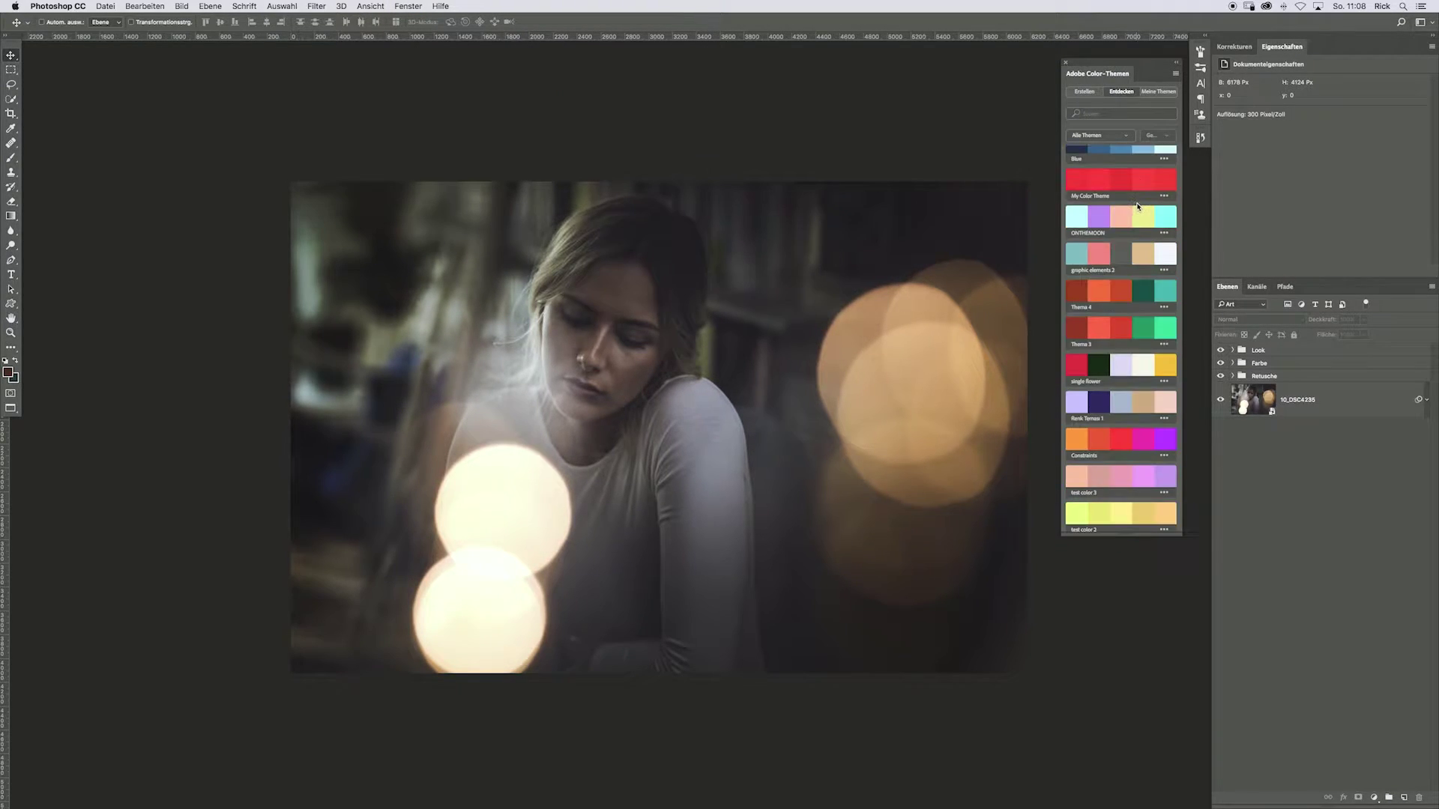
scroll(1139, 202, "down", 5)
scroll(1140, 201, "down", 5)
scroll(1140, 201, "down", 3)
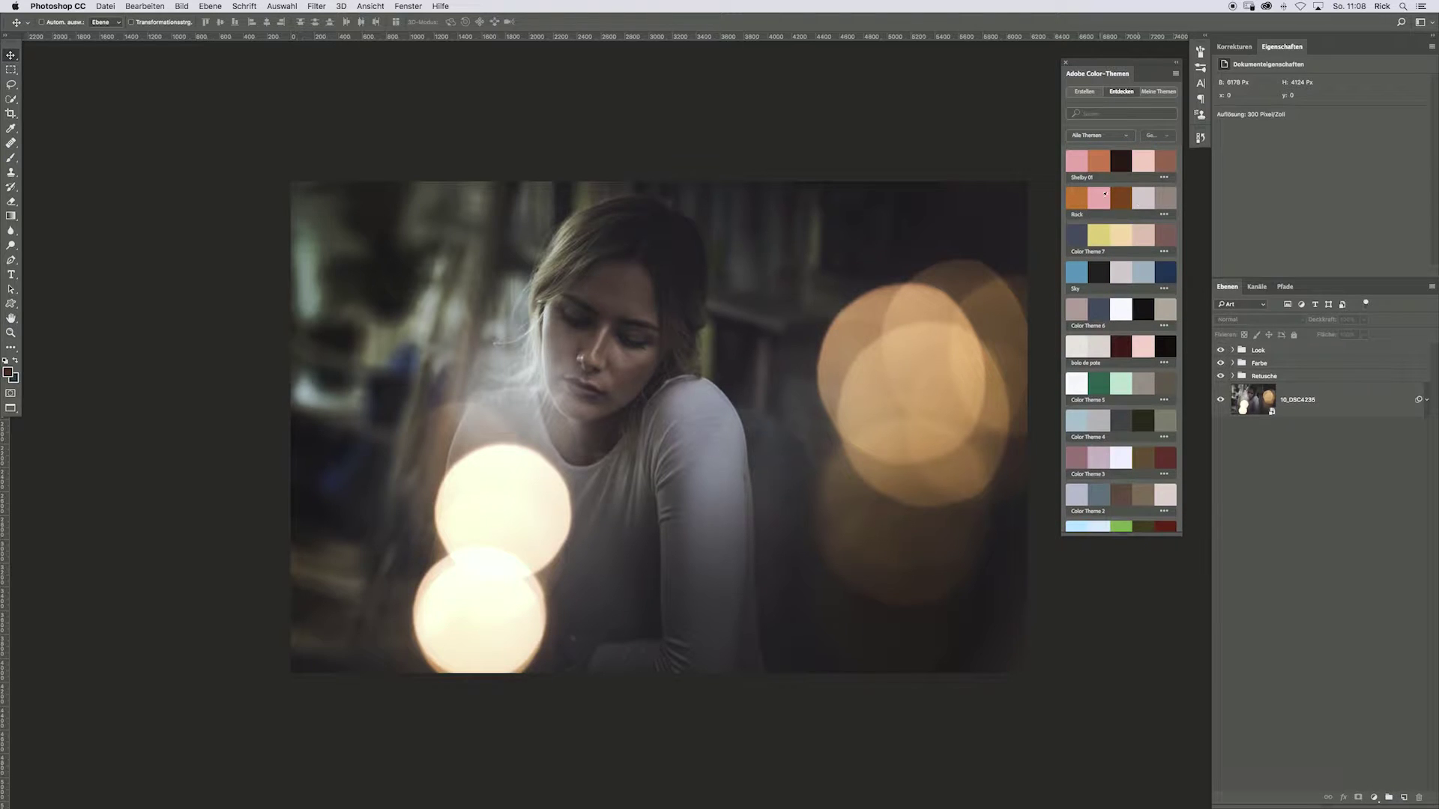
scroll(1124, 200, "down", 2)
scroll(1102, 197, "down", 2)
scroll(1103, 197, "down", 3)
scroll(1102, 199, "down", 3)
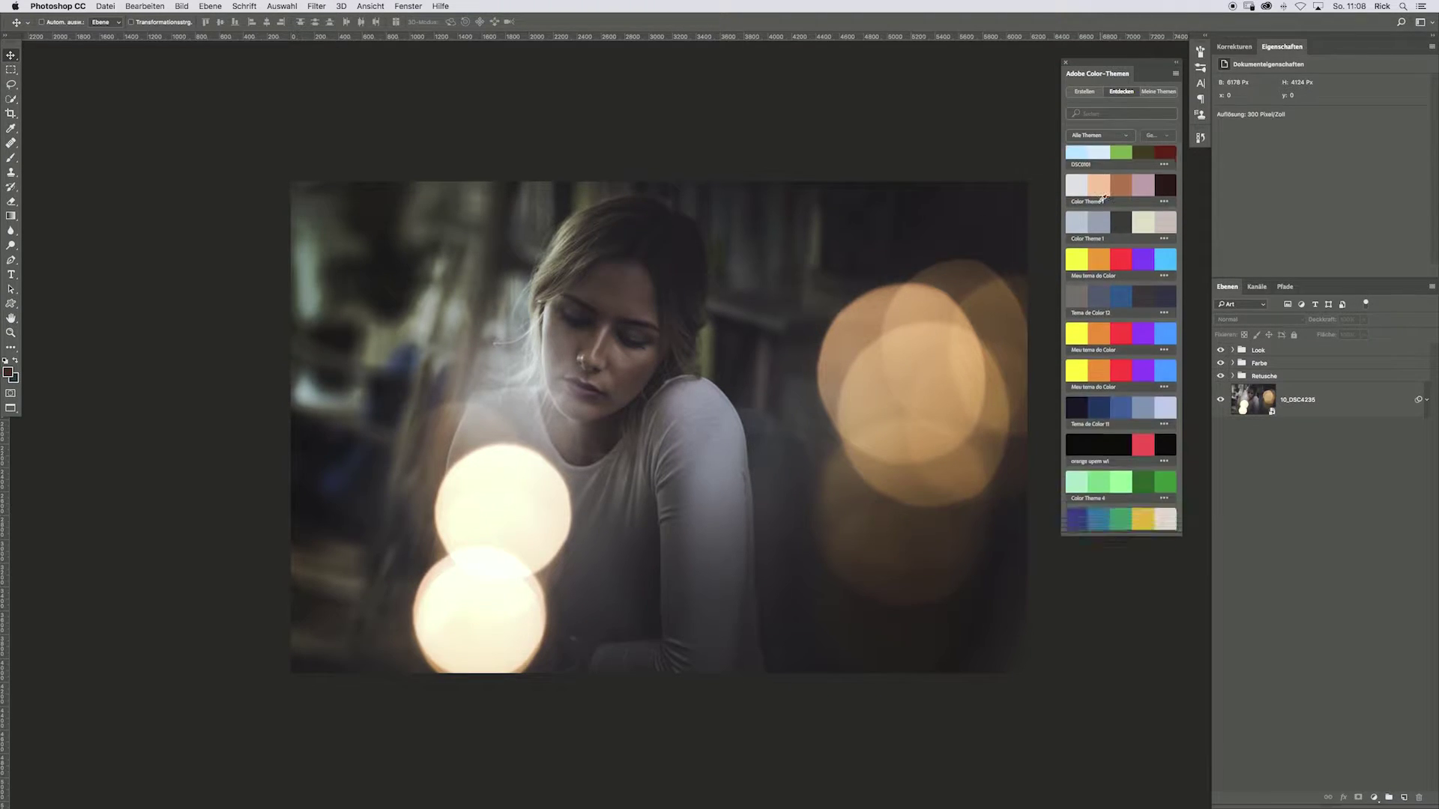
scroll(1101, 204, "down", 3)
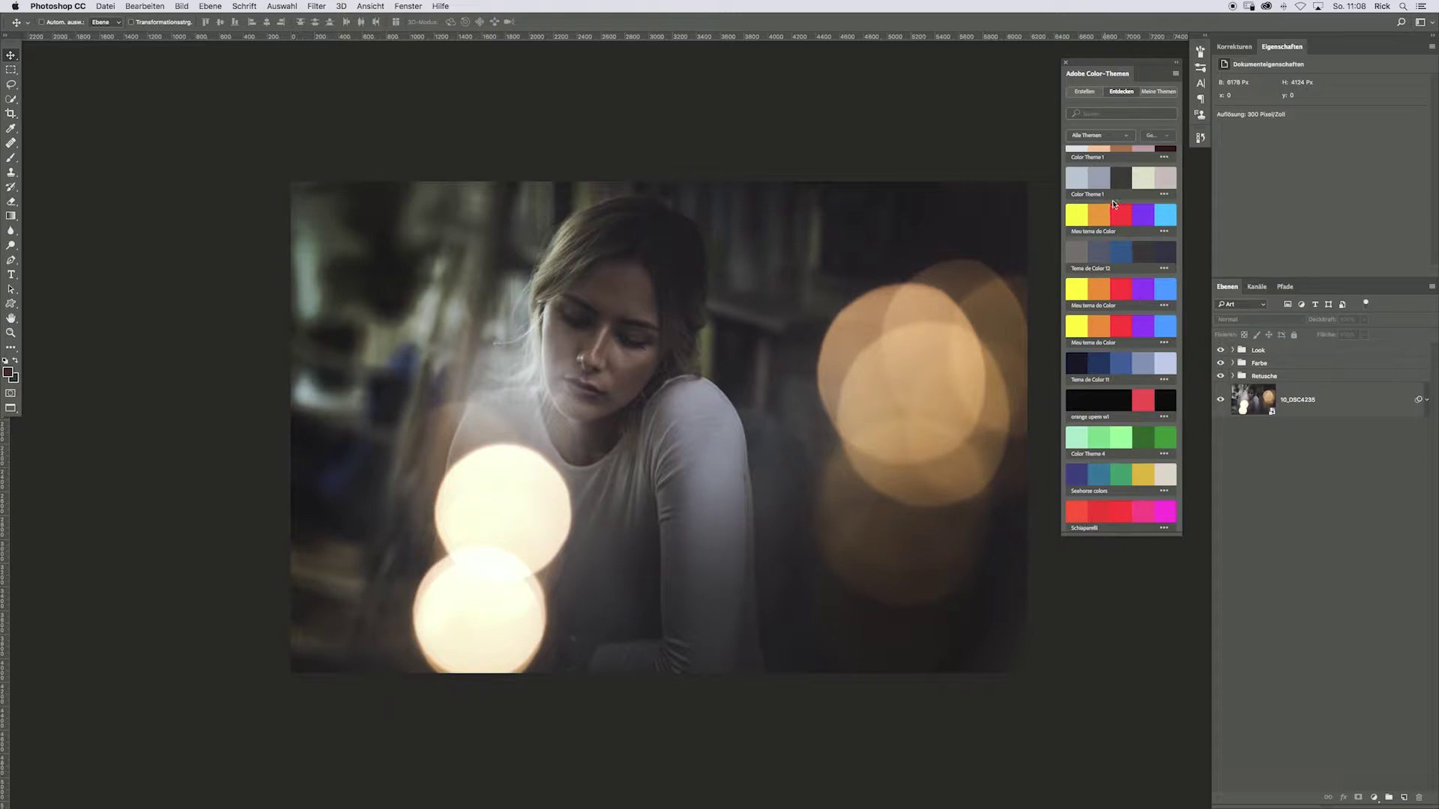
scroll(1113, 204, "down", 3)
scroll(1117, 203, "down", 3)
scroll(1123, 203, "down", 3)
scroll(1129, 203, "down", 2)
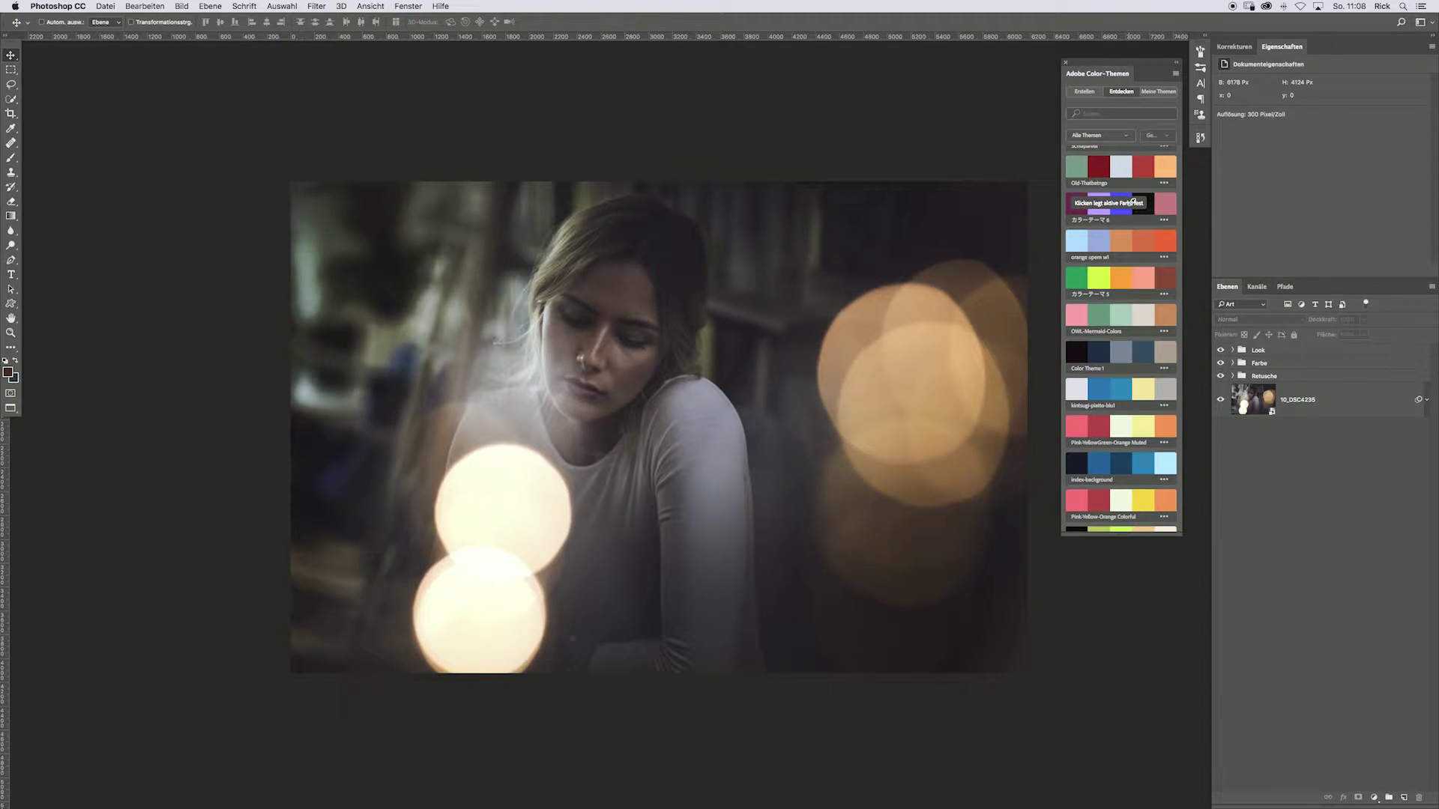
scroll(1132, 201, "down", 3)
scroll(1132, 200, "down", 3)
scroll(1131, 201, "down", 3)
type("warm")
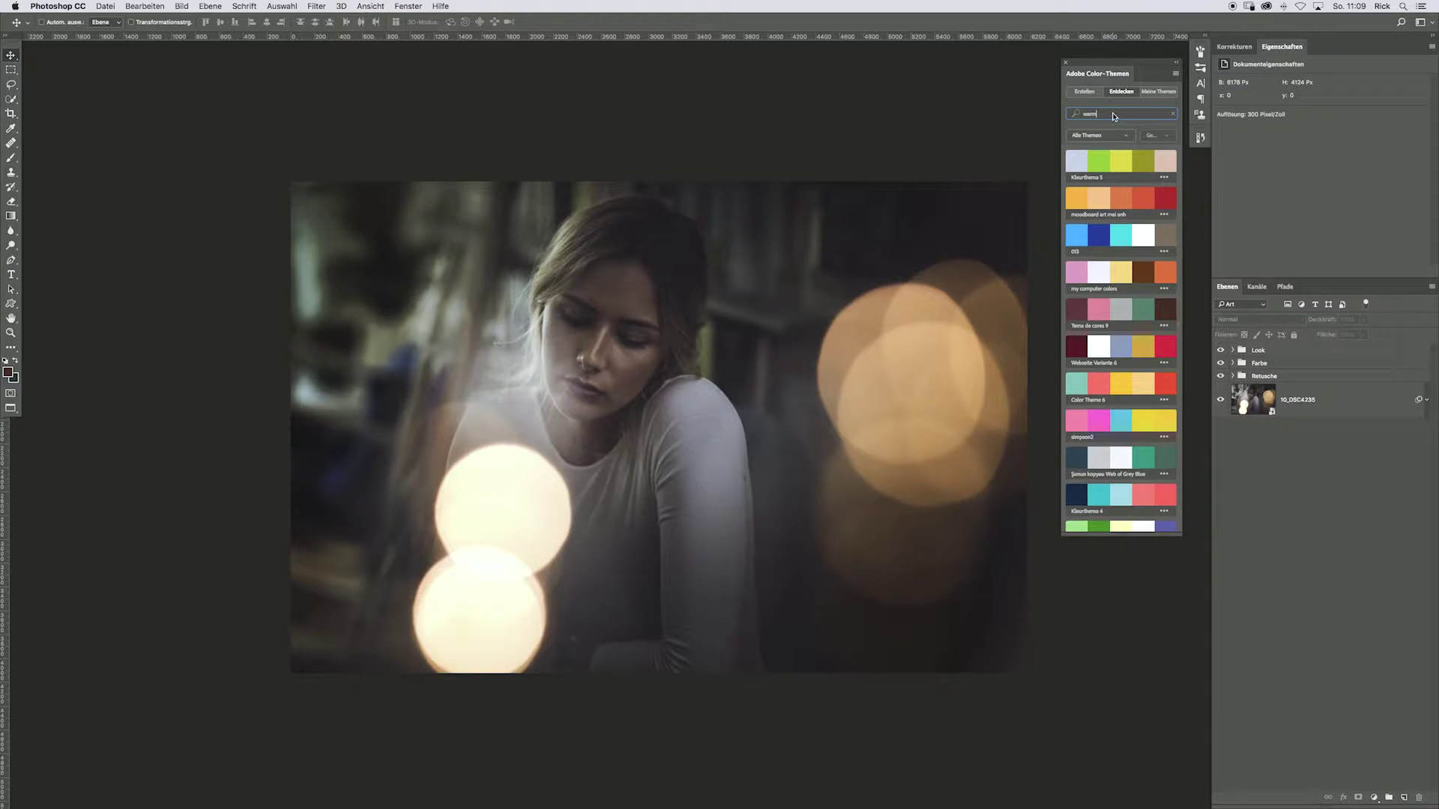
Search the colour themes for 'warm' and browse the warm palette results
key("Return")
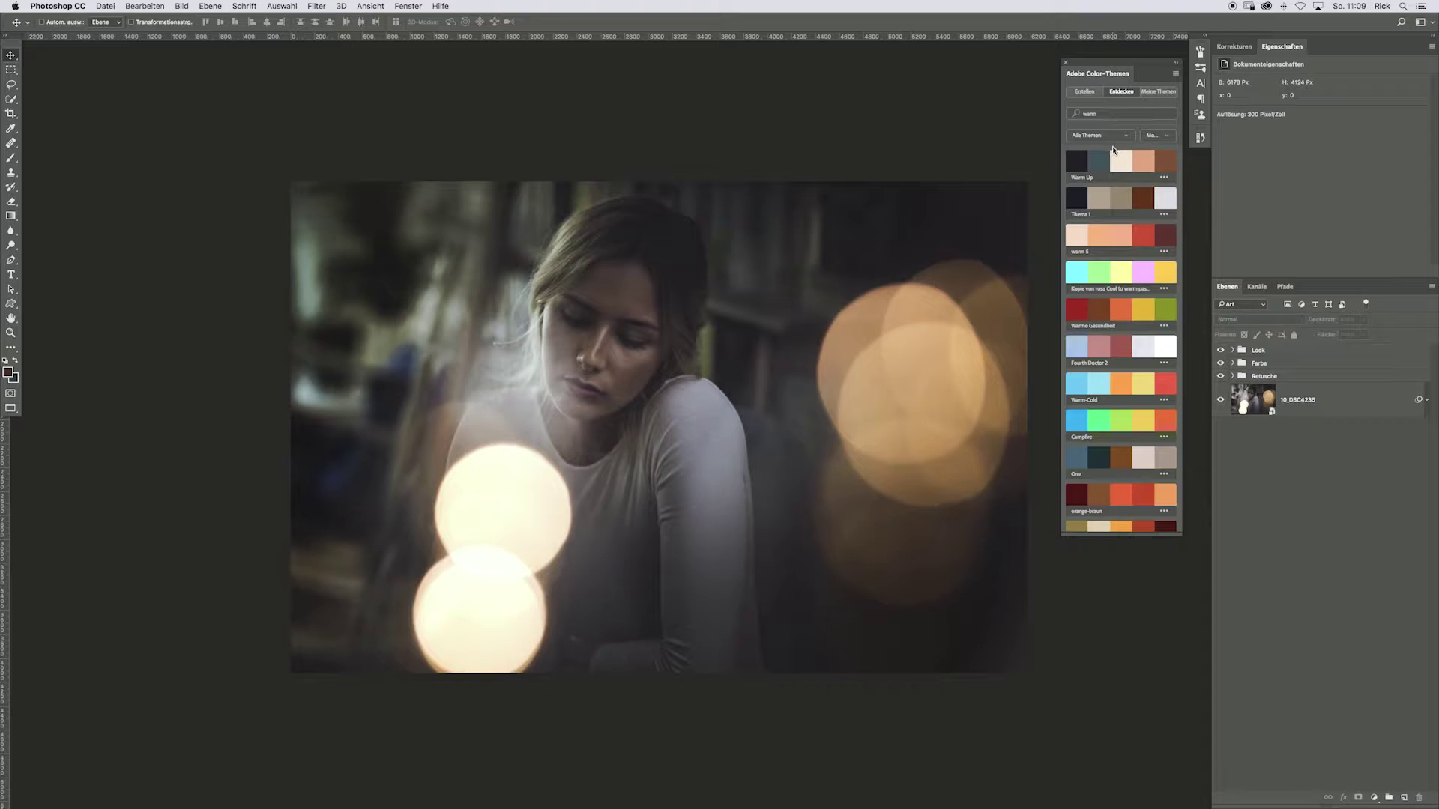
scroll(1155, 185, "down", 3)
scroll(1153, 189, "down", 3)
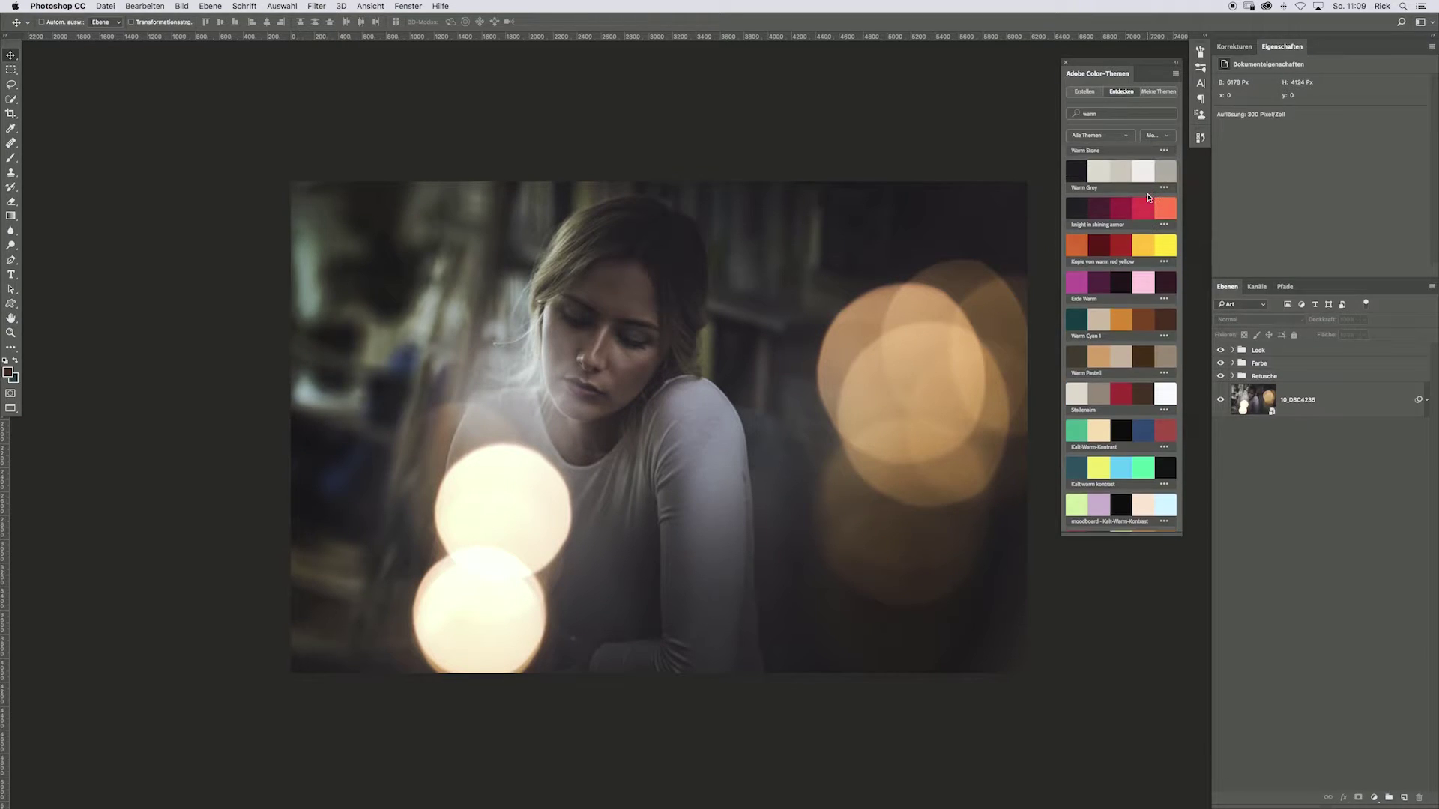
scroll(1151, 192, "down", 3)
scroll(1150, 194, "down", 3)
scroll(1149, 192, "down", 2)
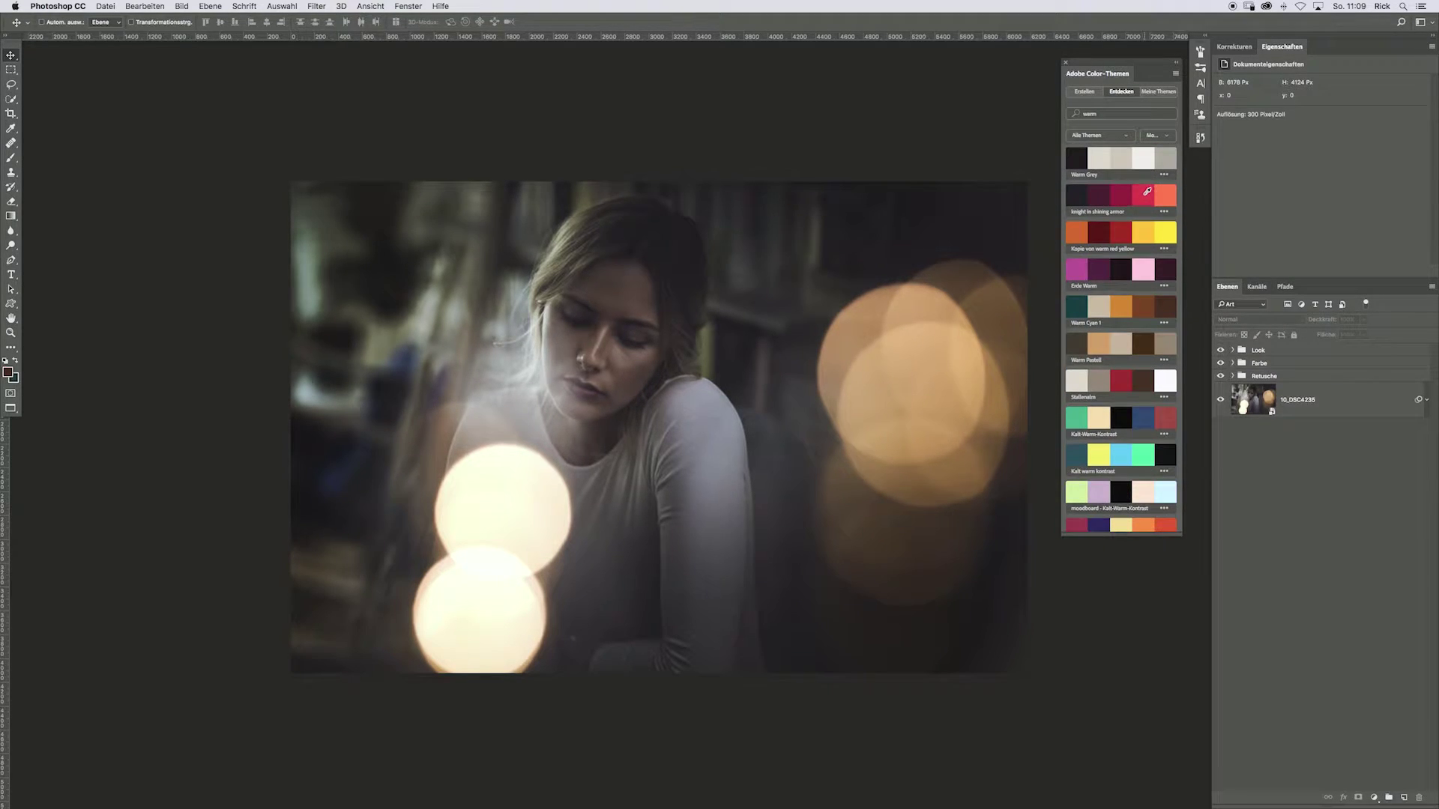
scroll(1147, 191, "down", 2)
scroll(1146, 190, "down", 2)
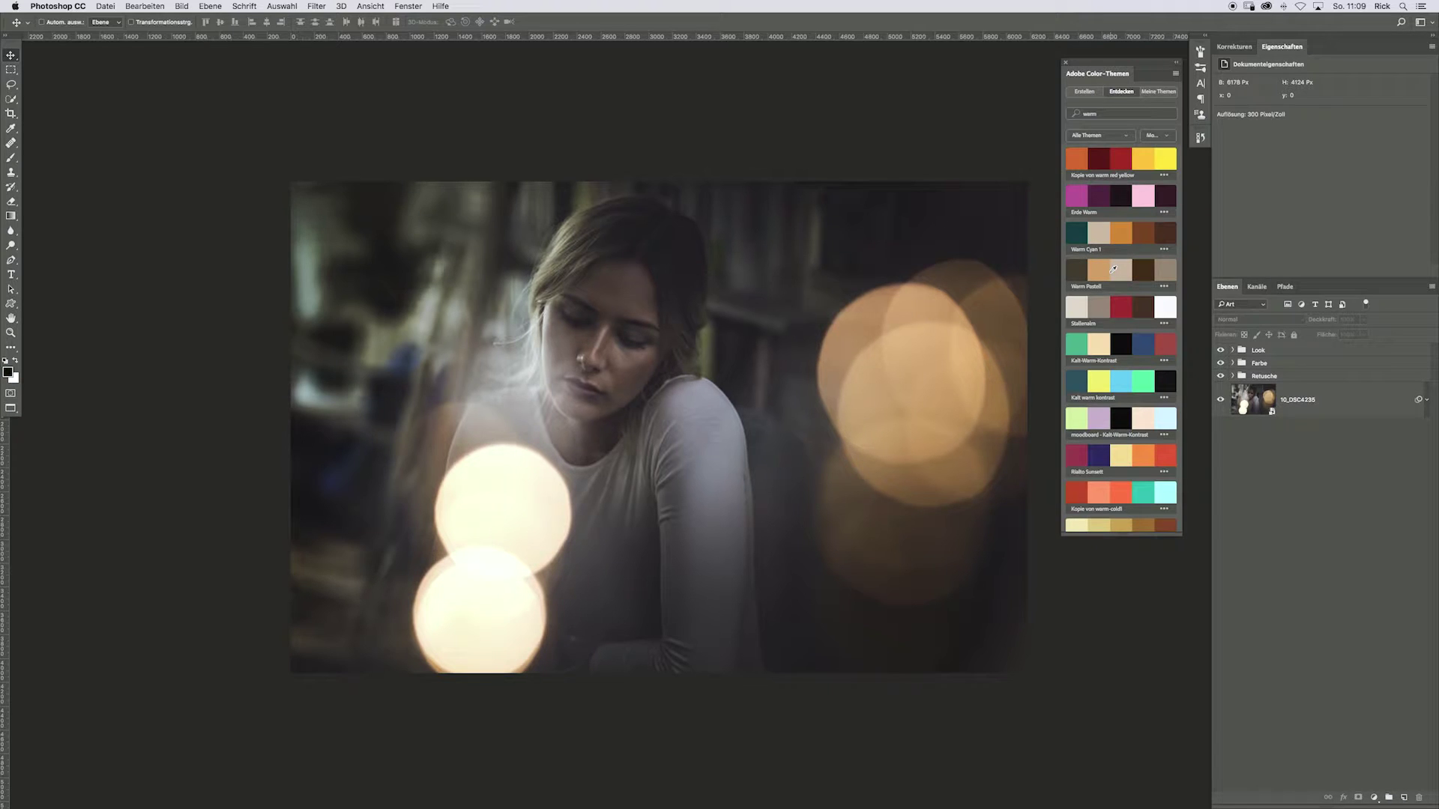
Swap foreground and background colours, then take a Warm Pastell brown as foreground
left_click(11, 55)
scroll(1166, 265, "down", 1)
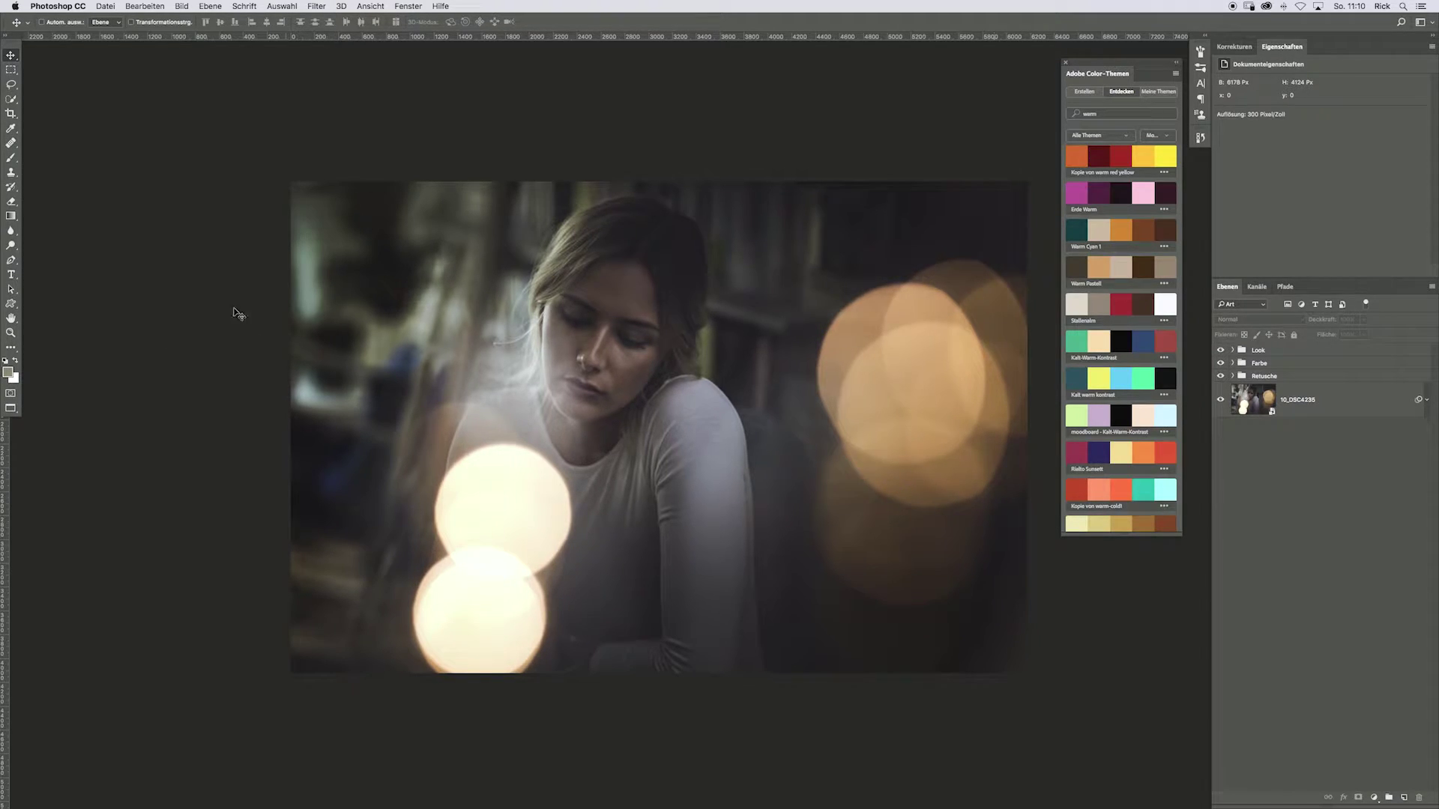
left_click(17, 363)
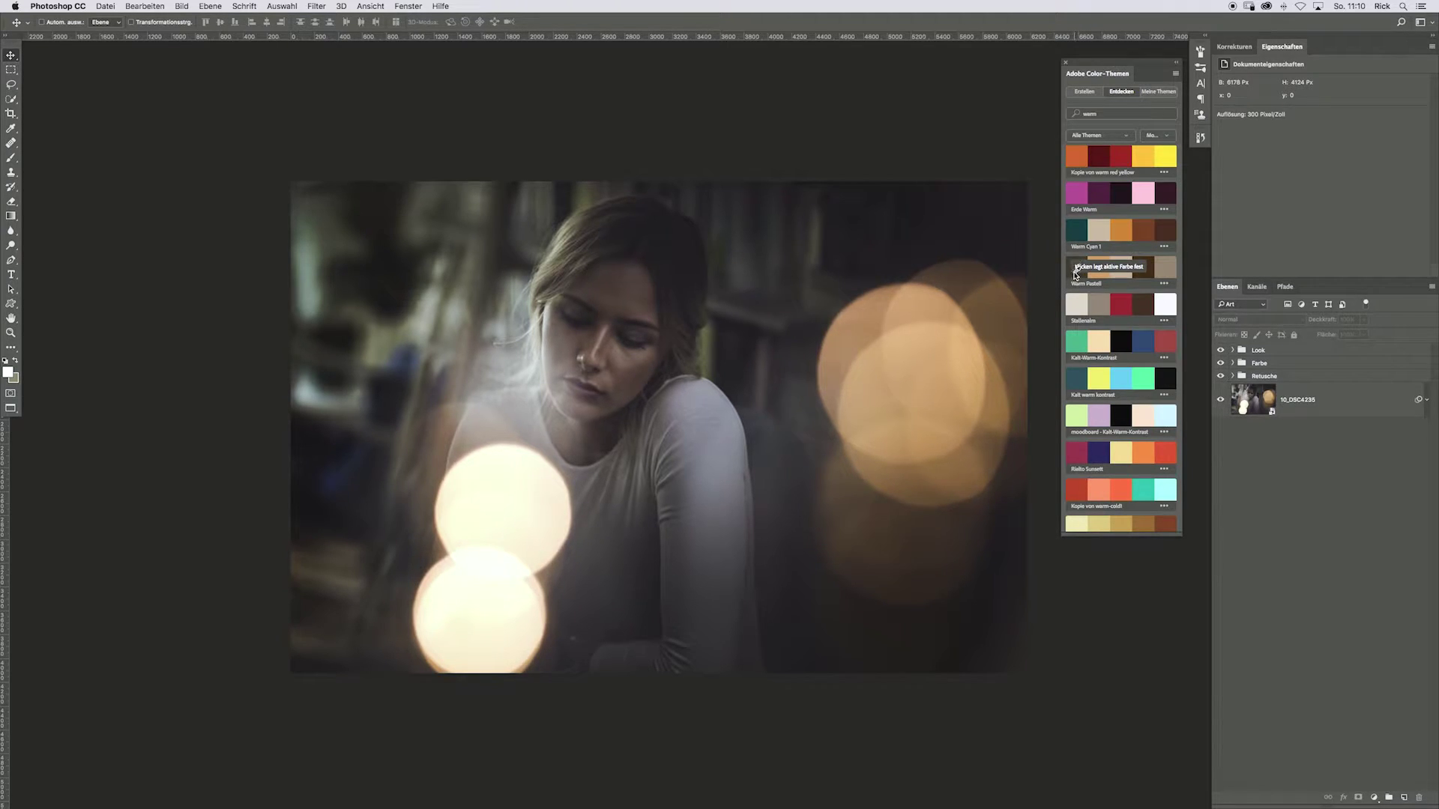
left_click(1077, 267)
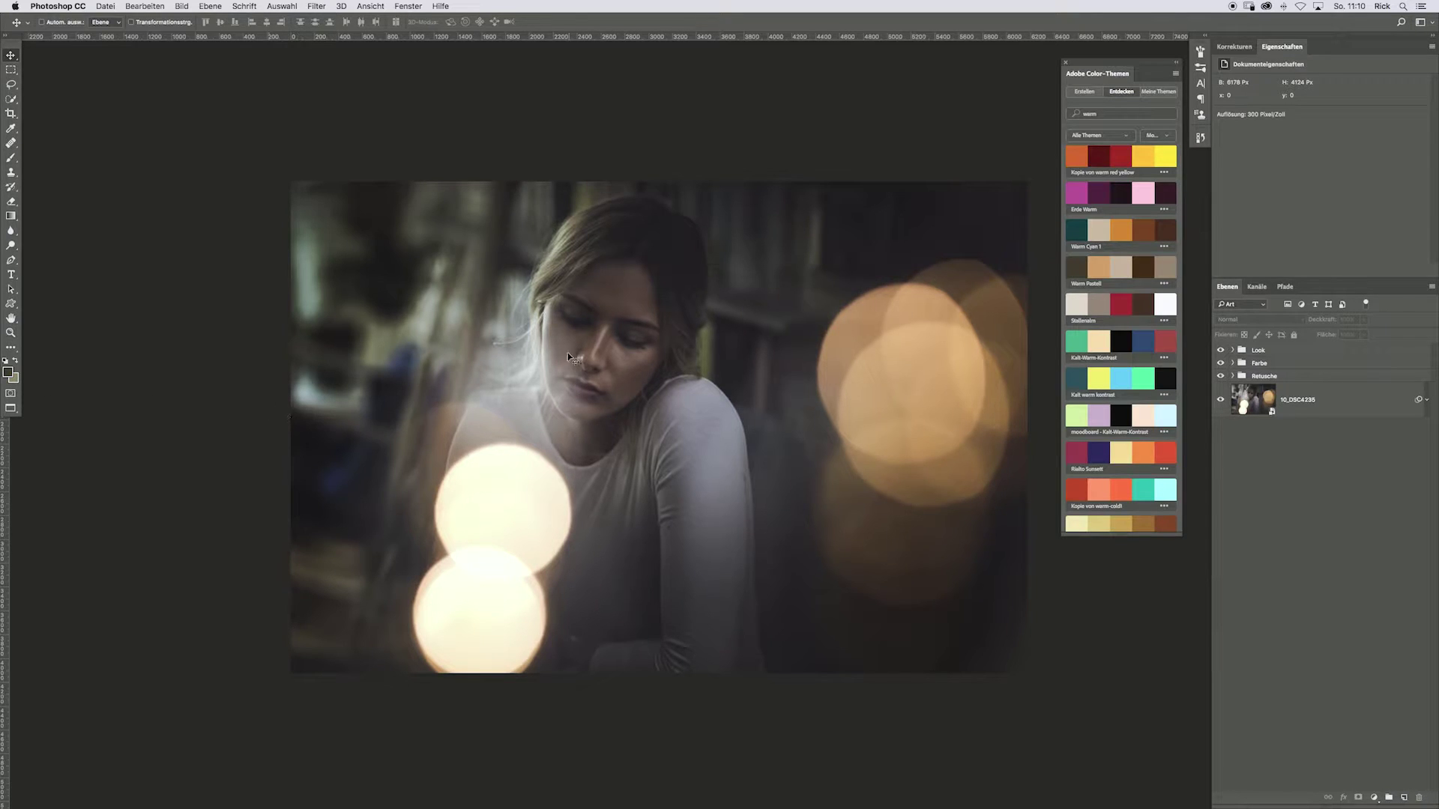
Add the Kurven 1 Curves layer, leaving its white-point target colour unchanged
left_click(1234, 46)
left_click(1270, 72)
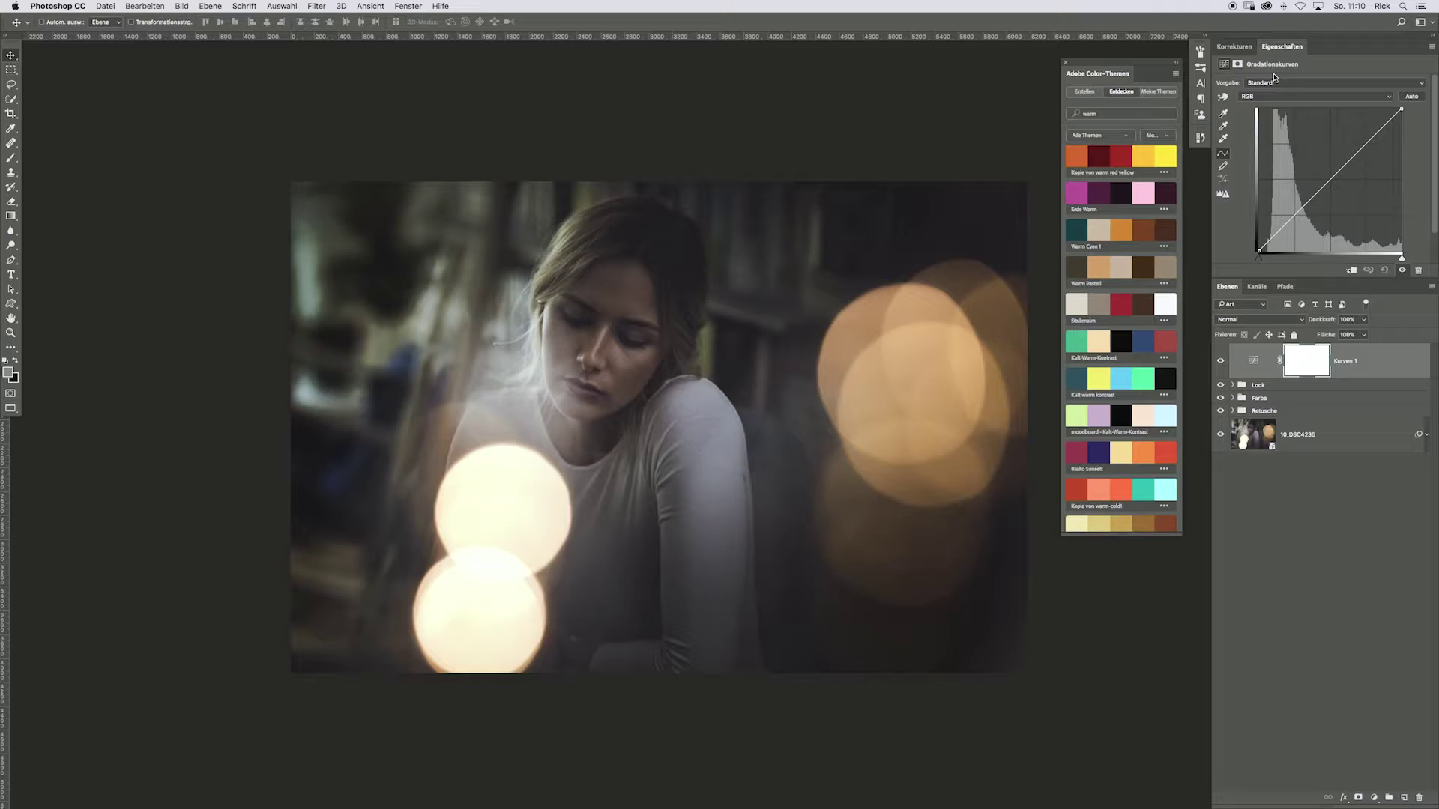
left_click(1223, 140)
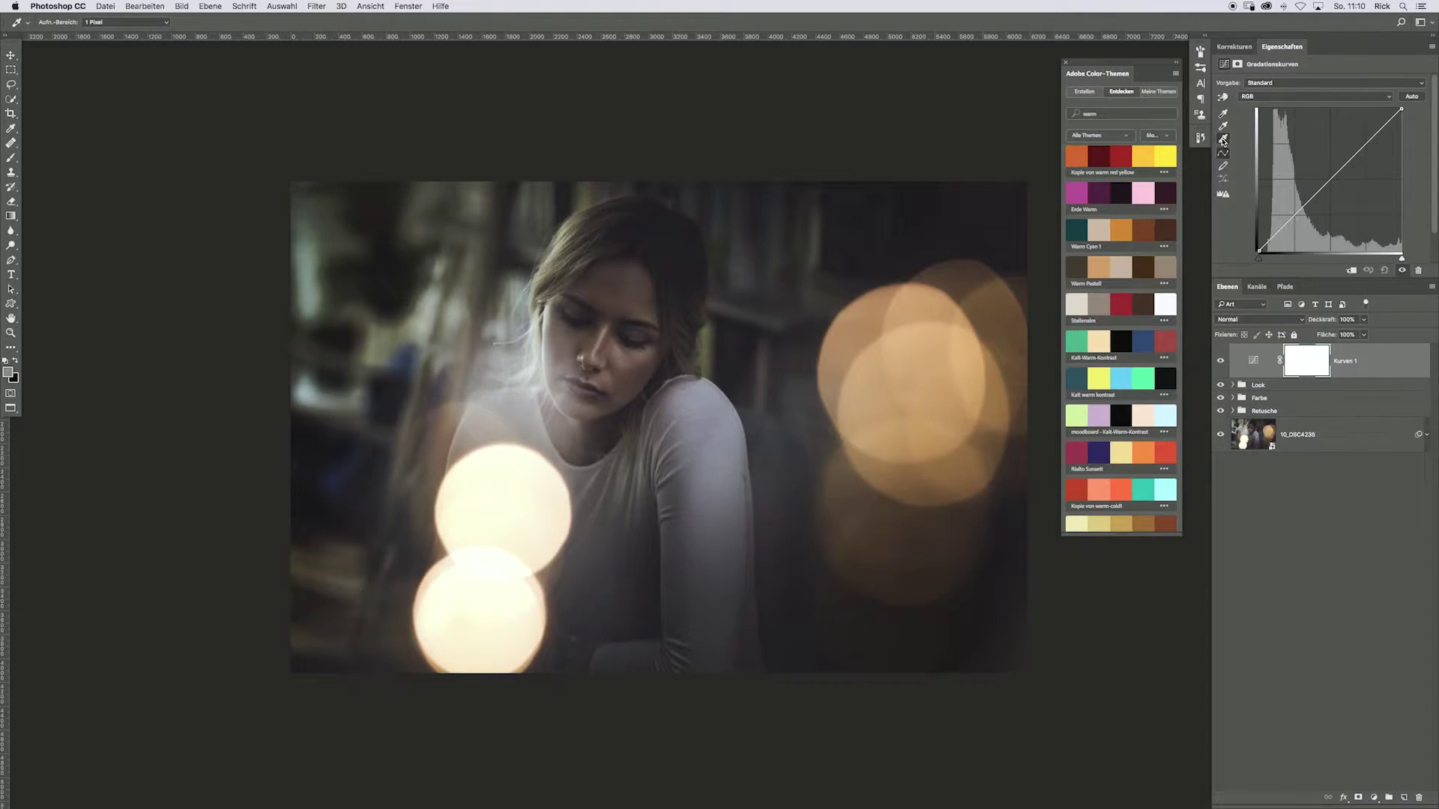
double_click(1225, 138)
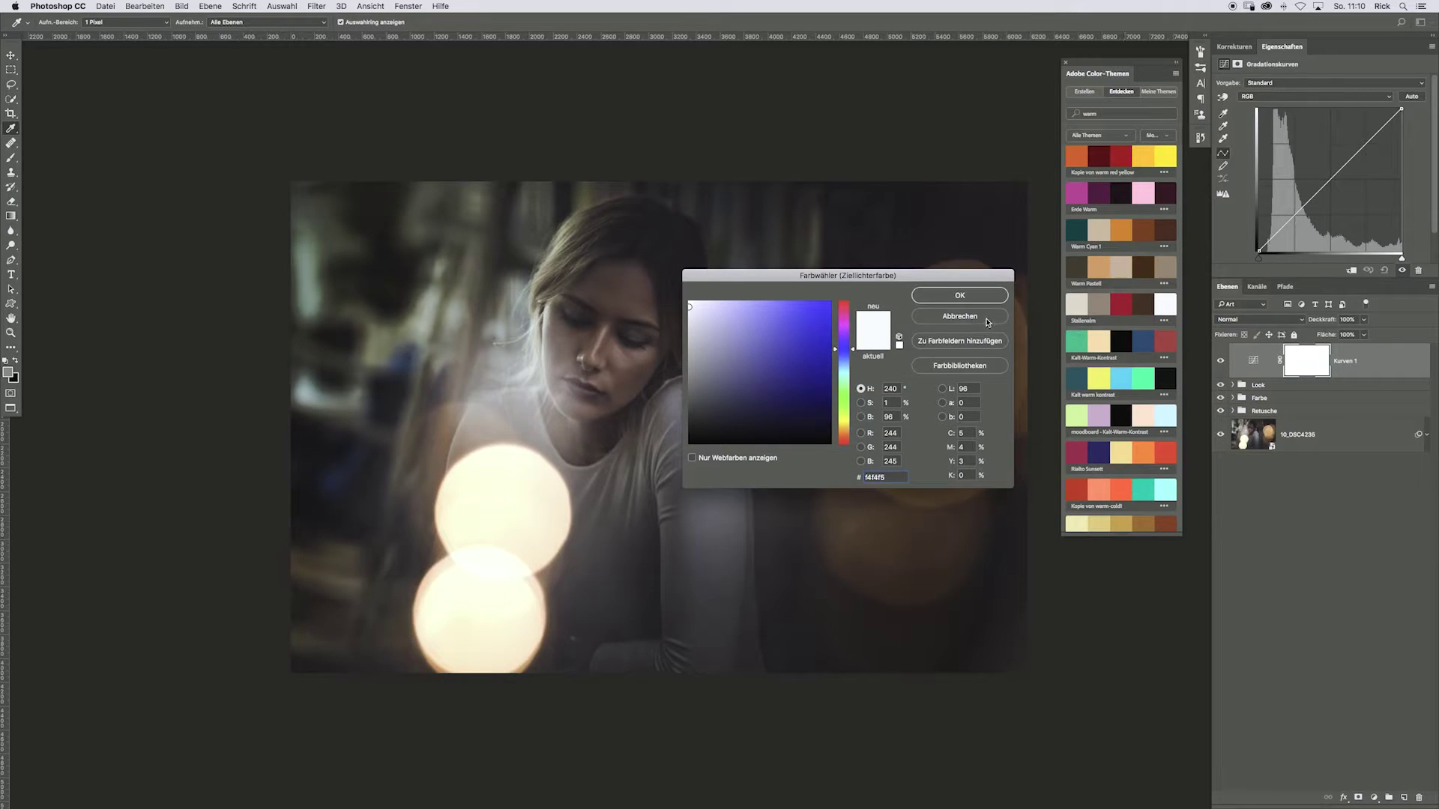
key("Return")
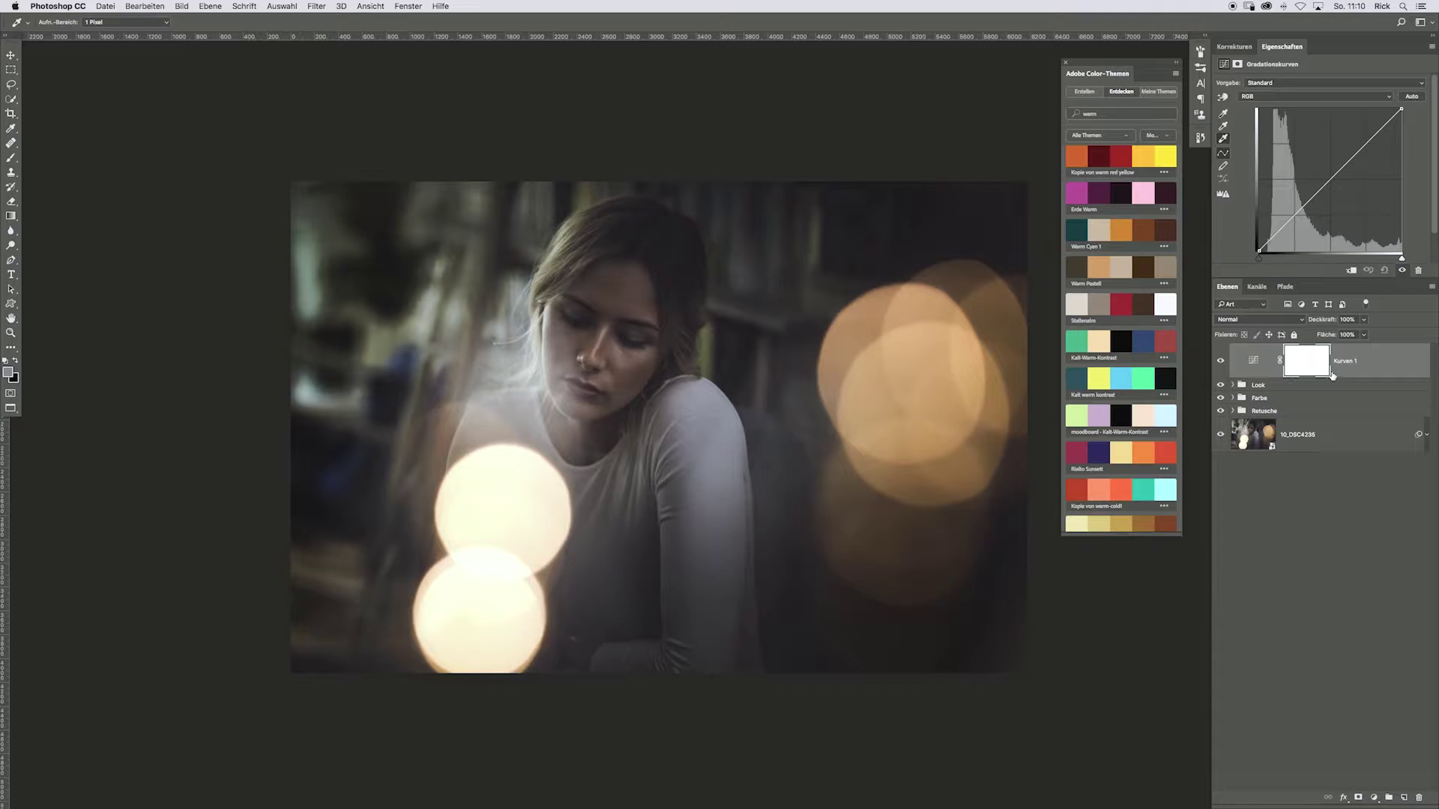
left_click(1254, 364)
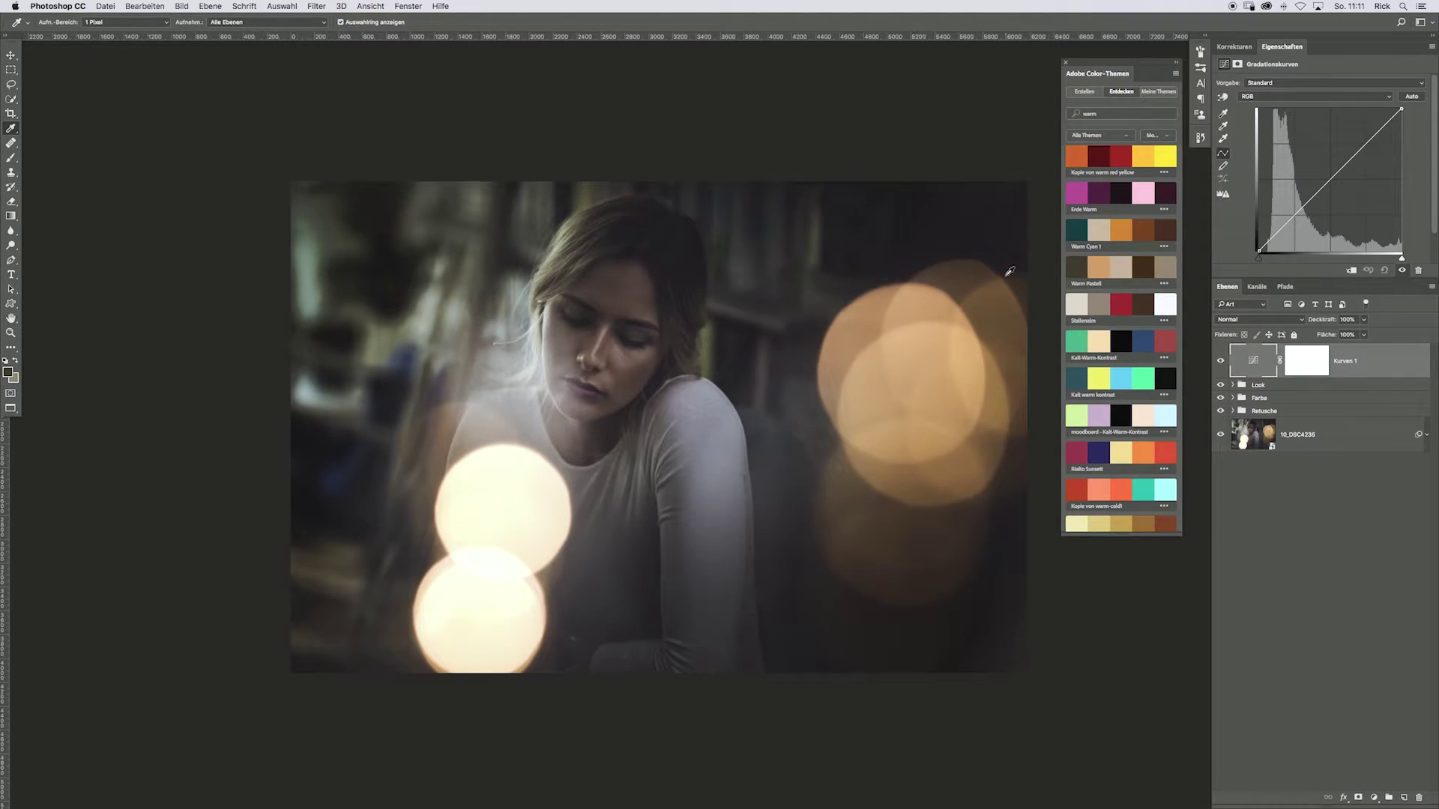
Set a brownish Curves highlight target without saving defaults, then apply Auto correction
double_click(1223, 138)
type("8d7b68")
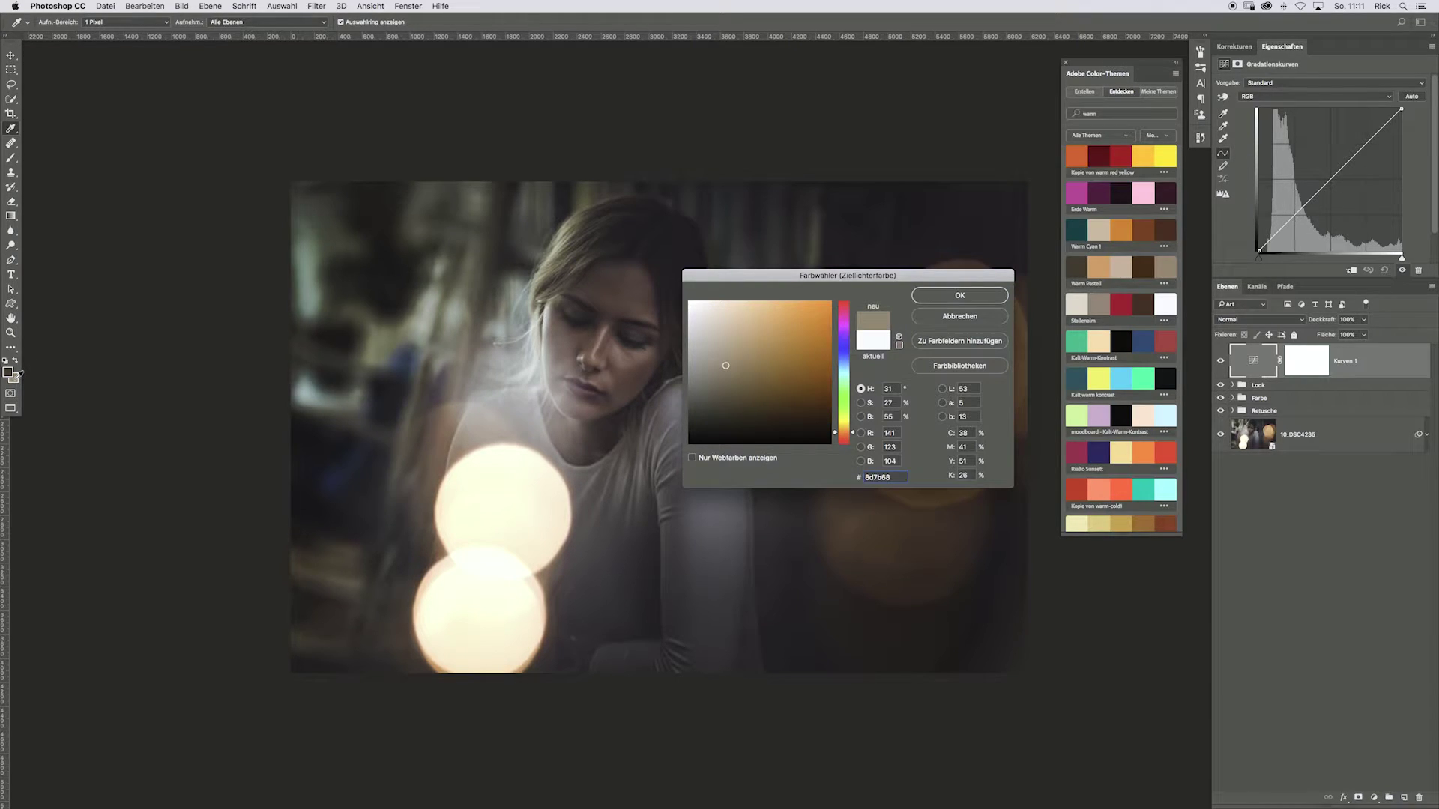
left_click(960, 295)
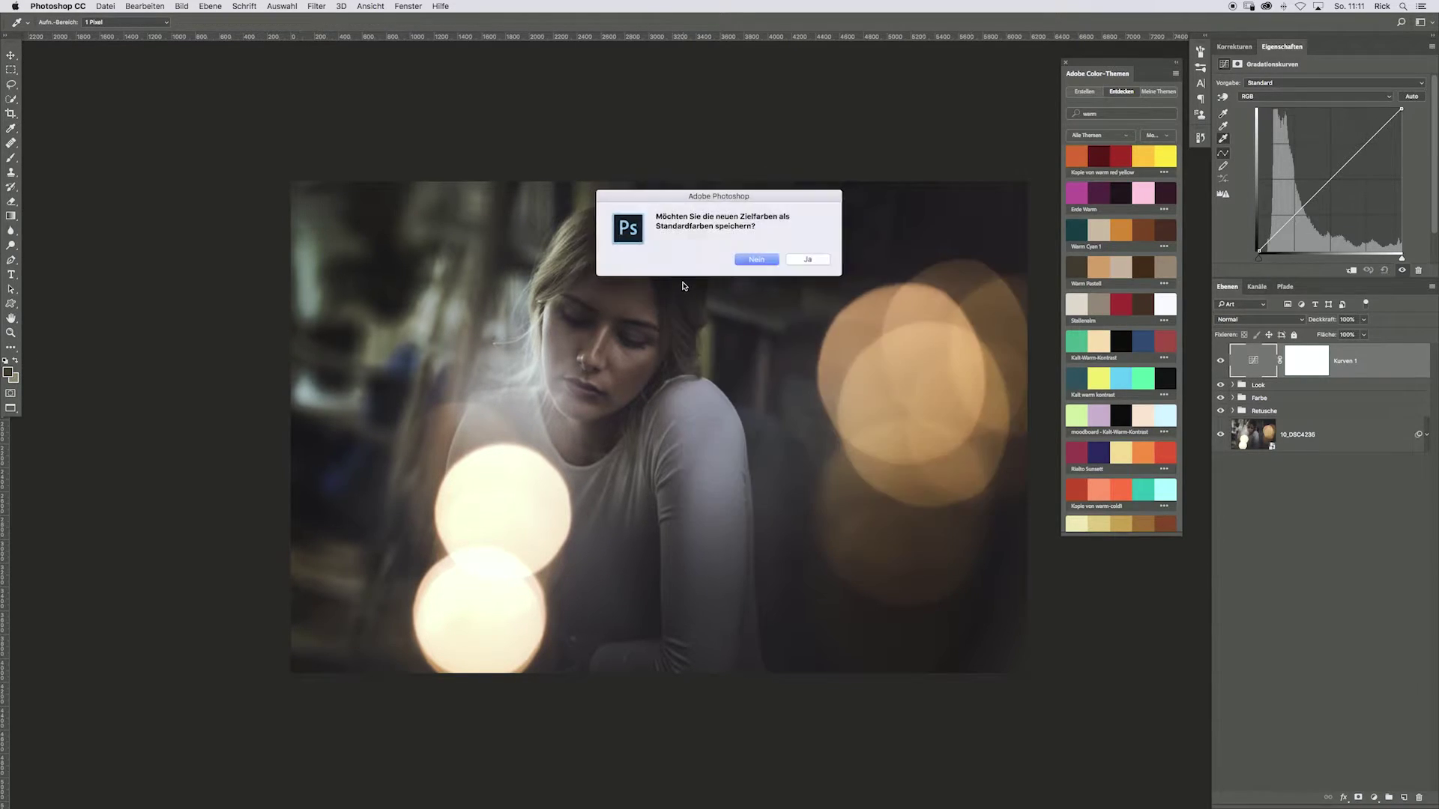
left_click(755, 259)
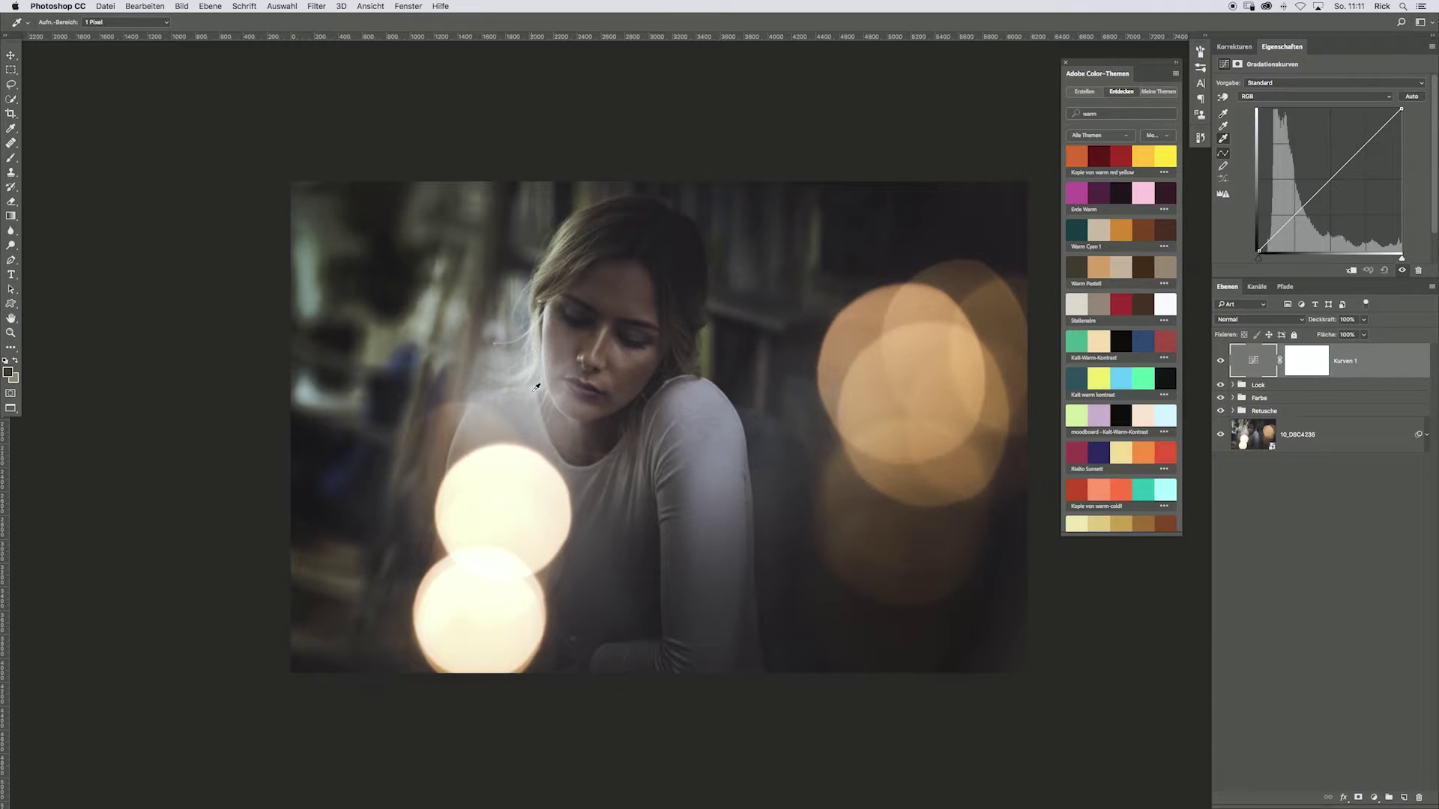
left_click(536, 387)
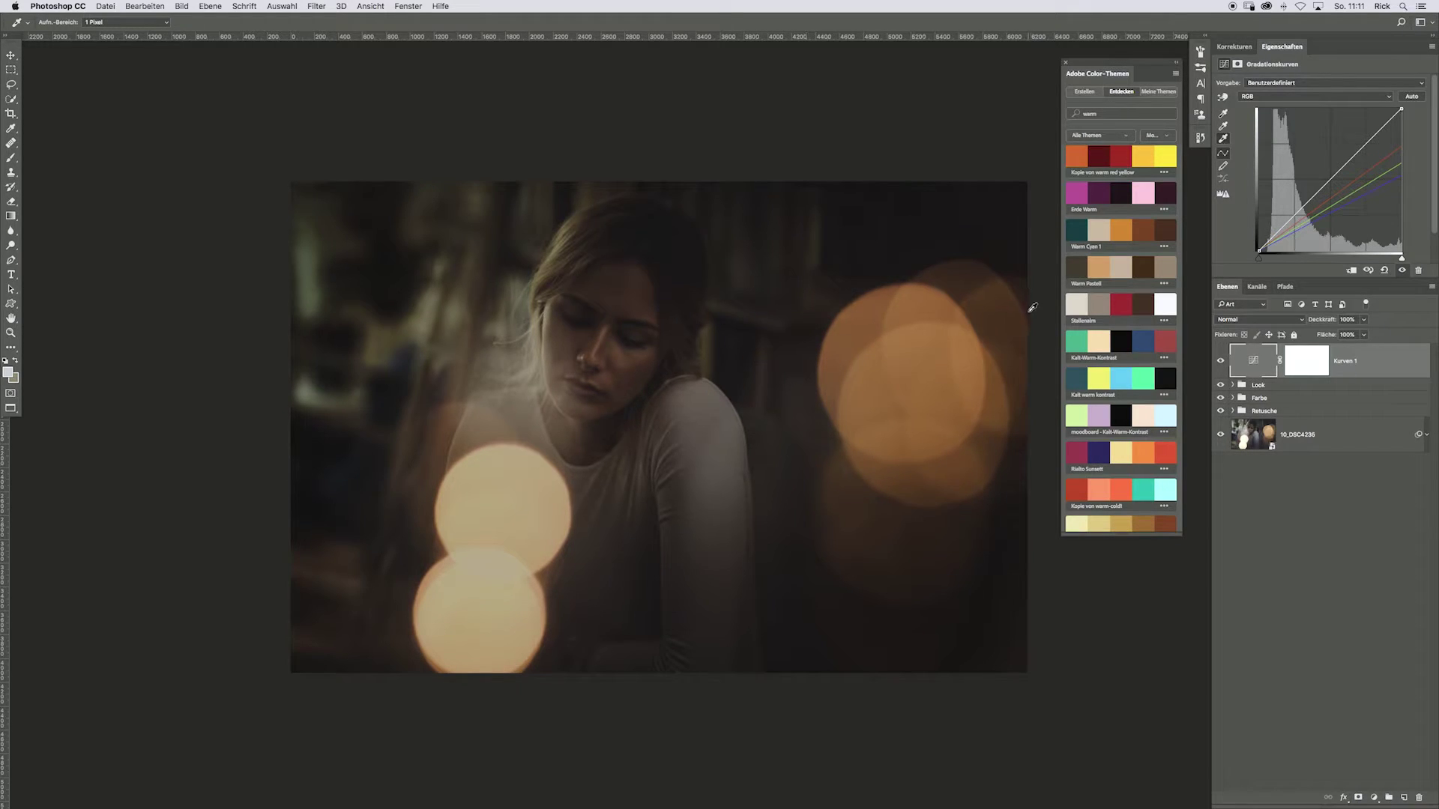
Check the shadow target colour unchanged, pick a Warm Pastell swatch, and return to Move
double_click(1224, 113)
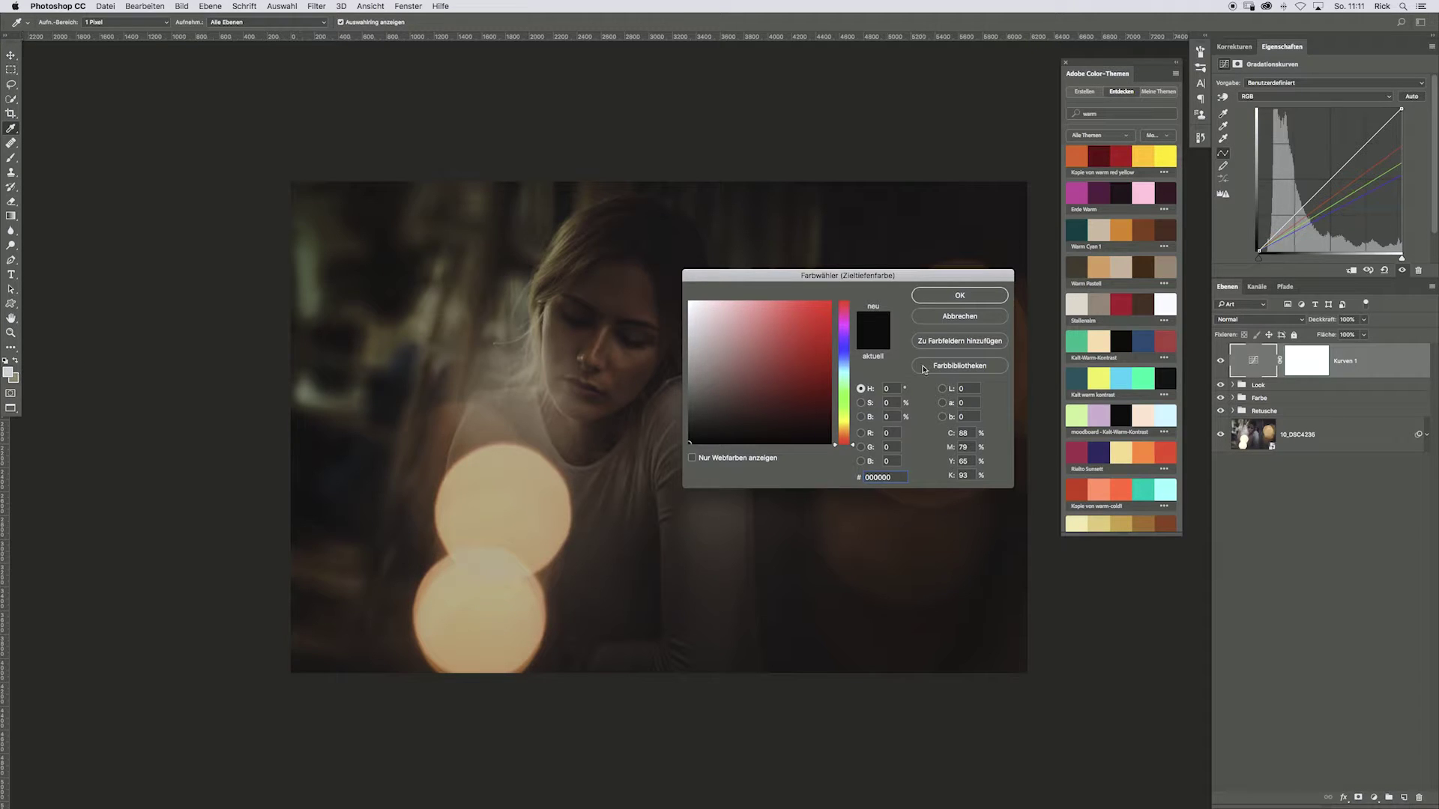
left_click(932, 318)
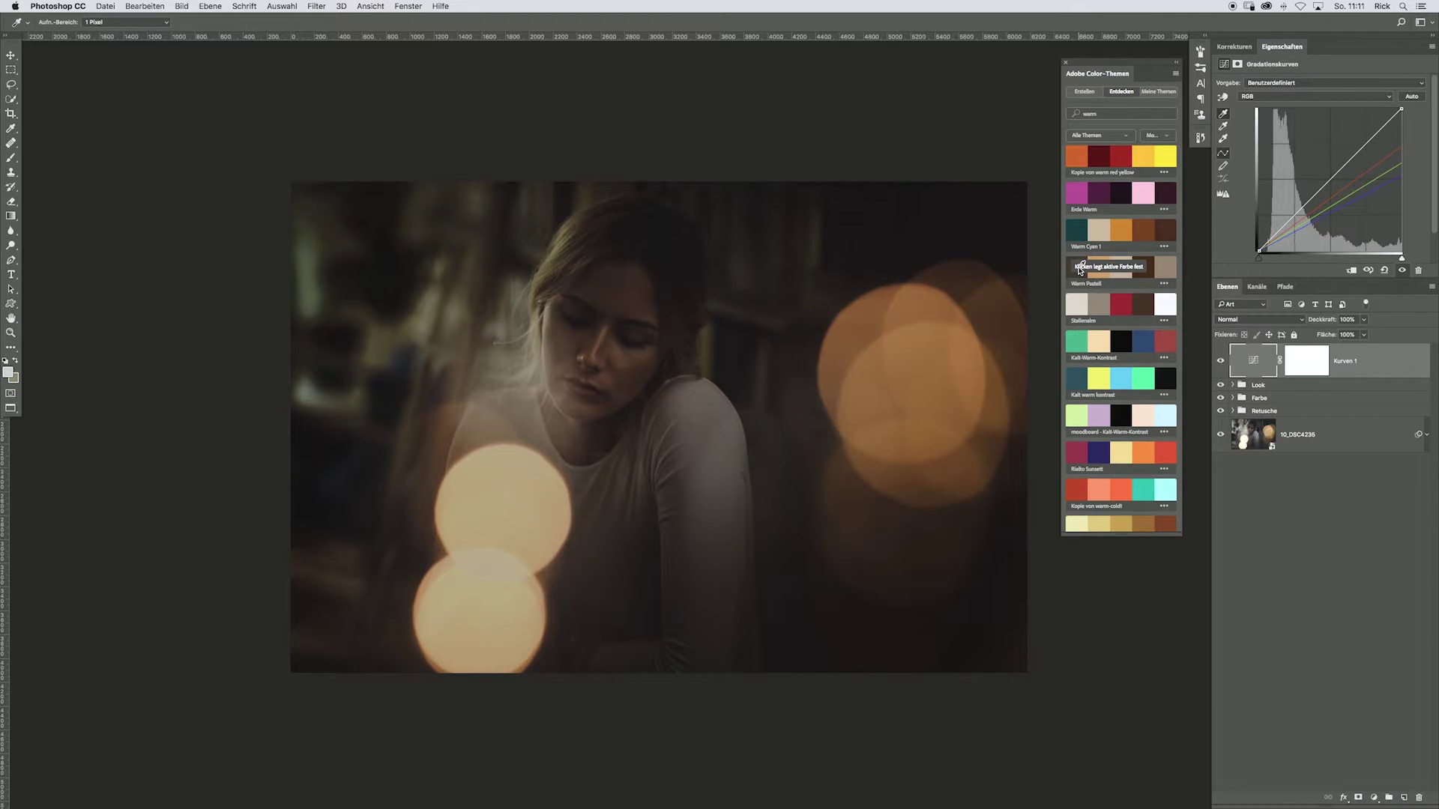
left_click(1079, 270)
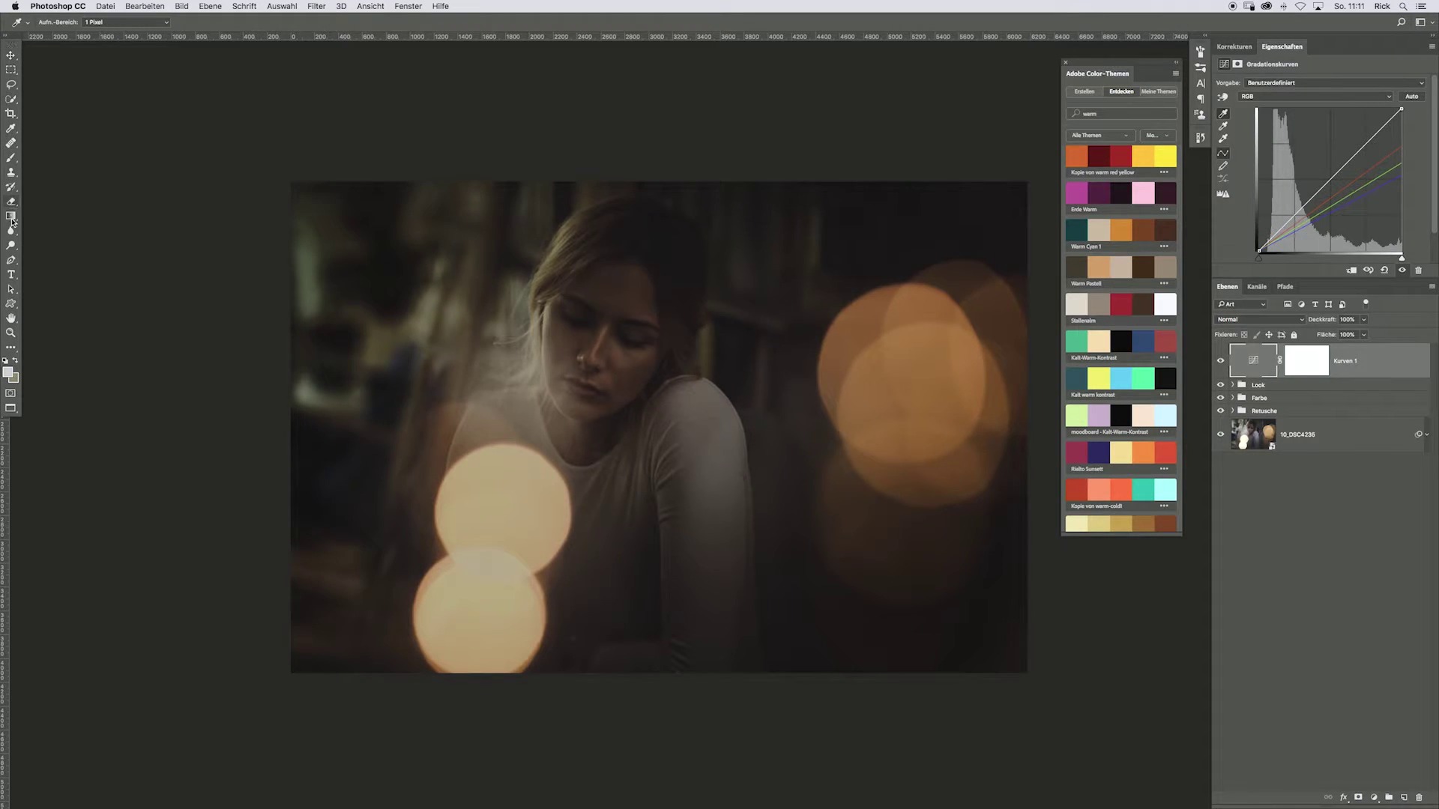
left_click(10, 56)
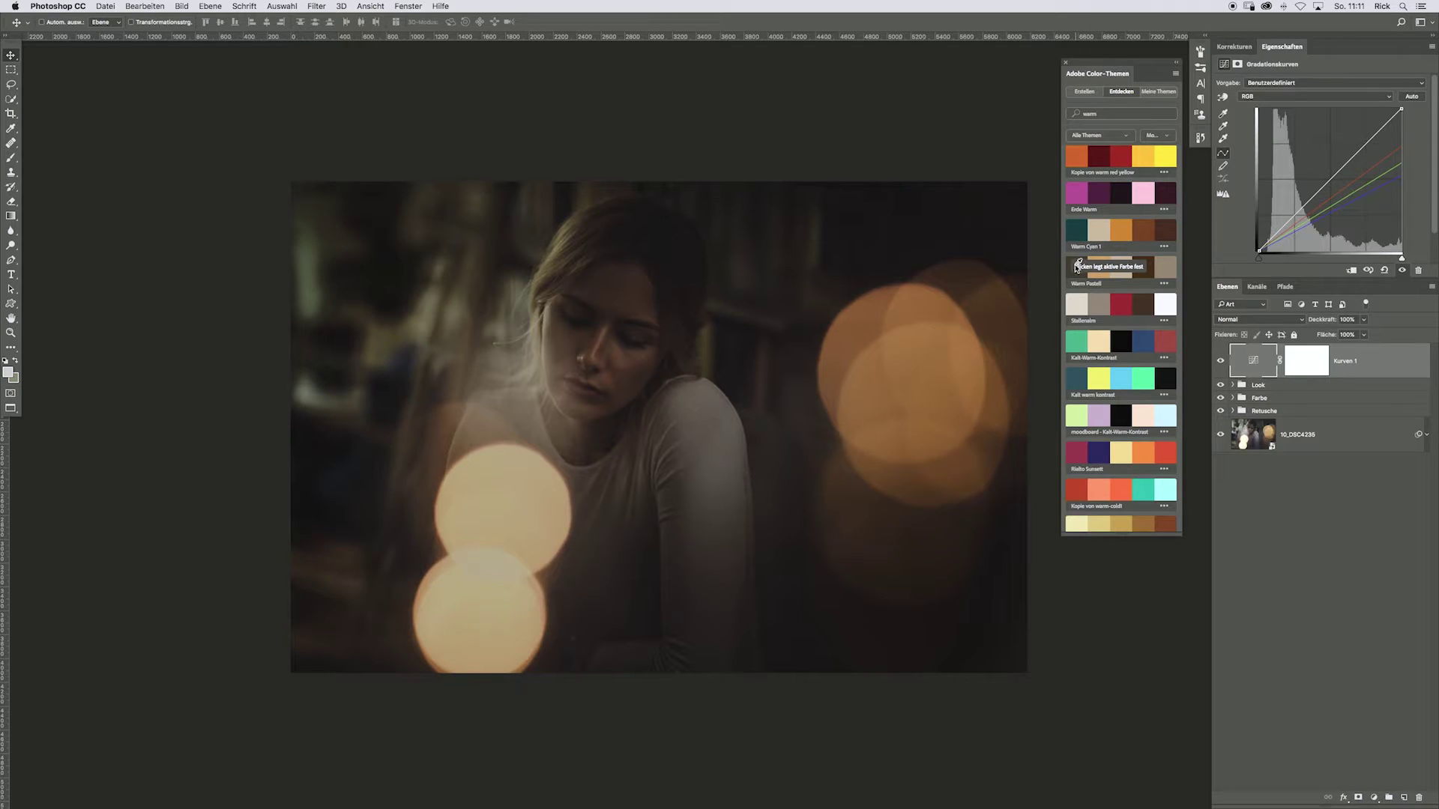
Set the Curves shadow target to dark brown 40382f sampled from the Warm Pastell foreground
left_click(1075, 271)
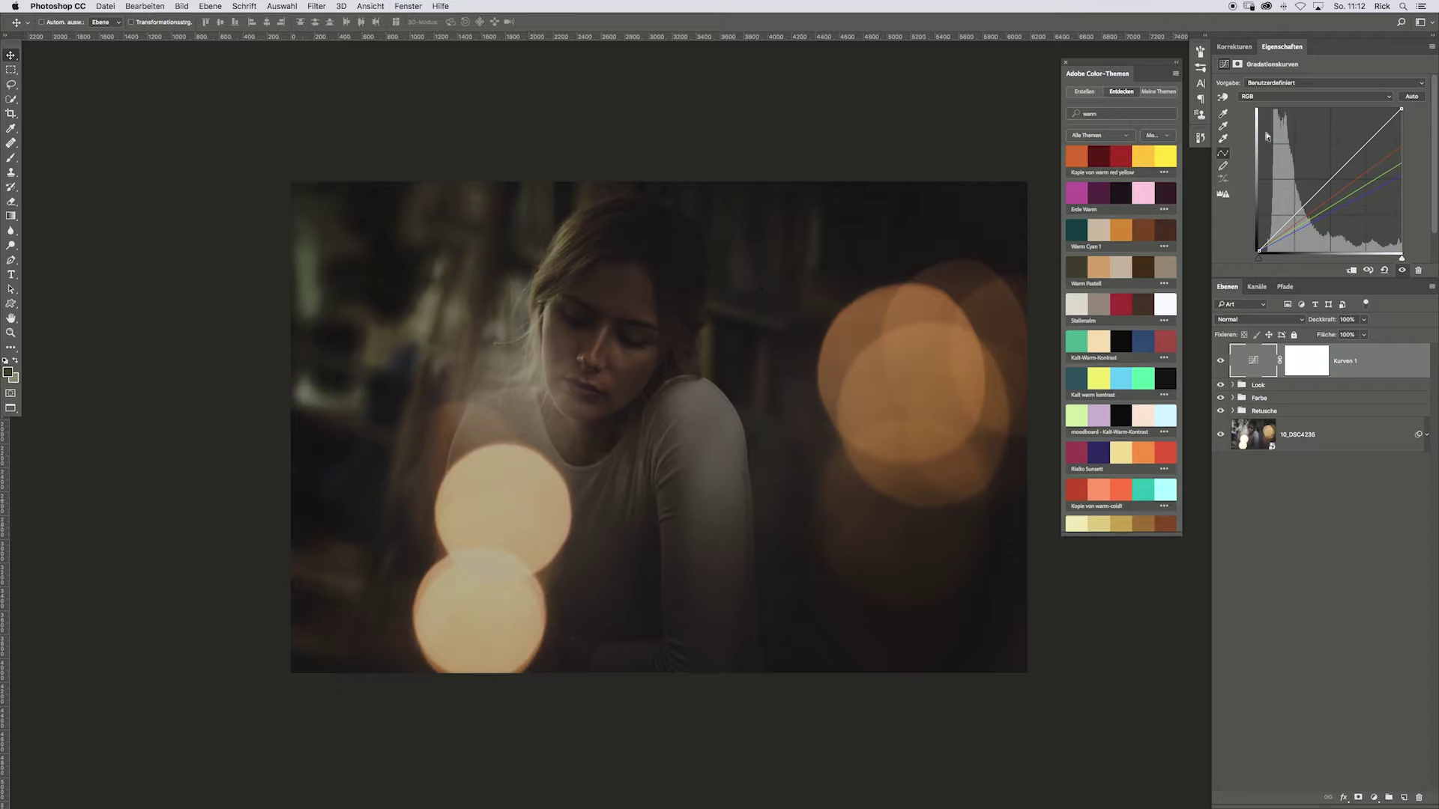
double_click(1223, 113)
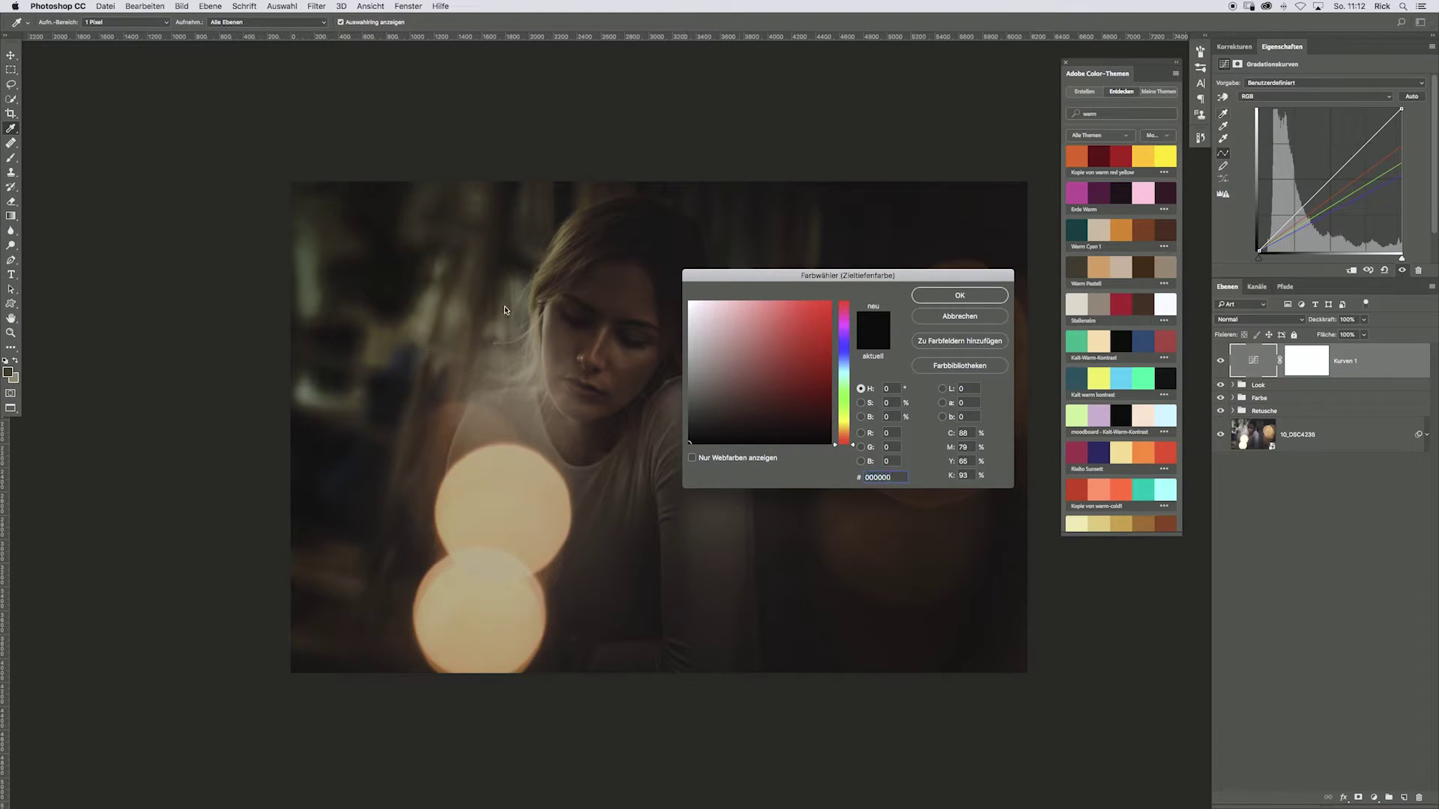
left_click(9, 369)
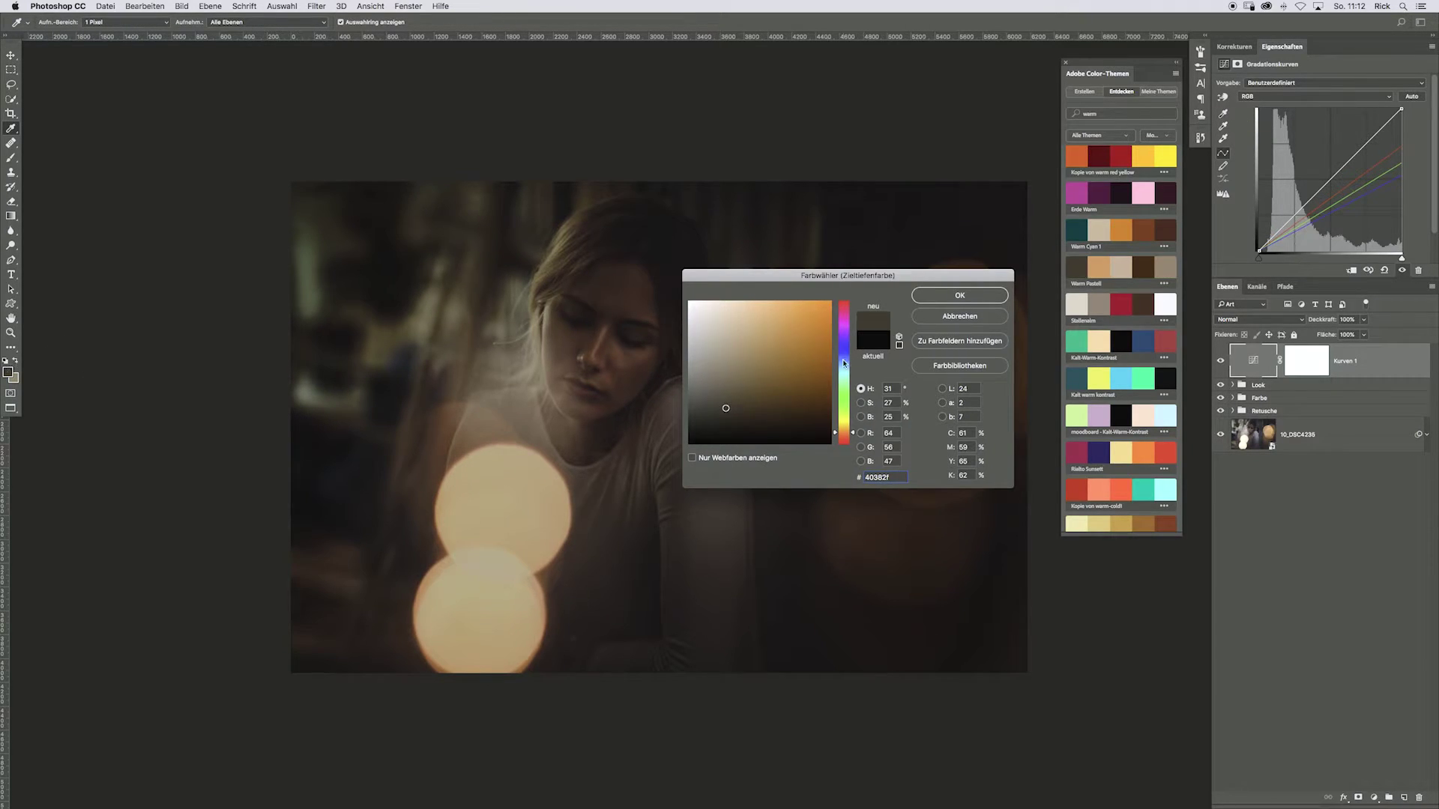
left_click(956, 304)
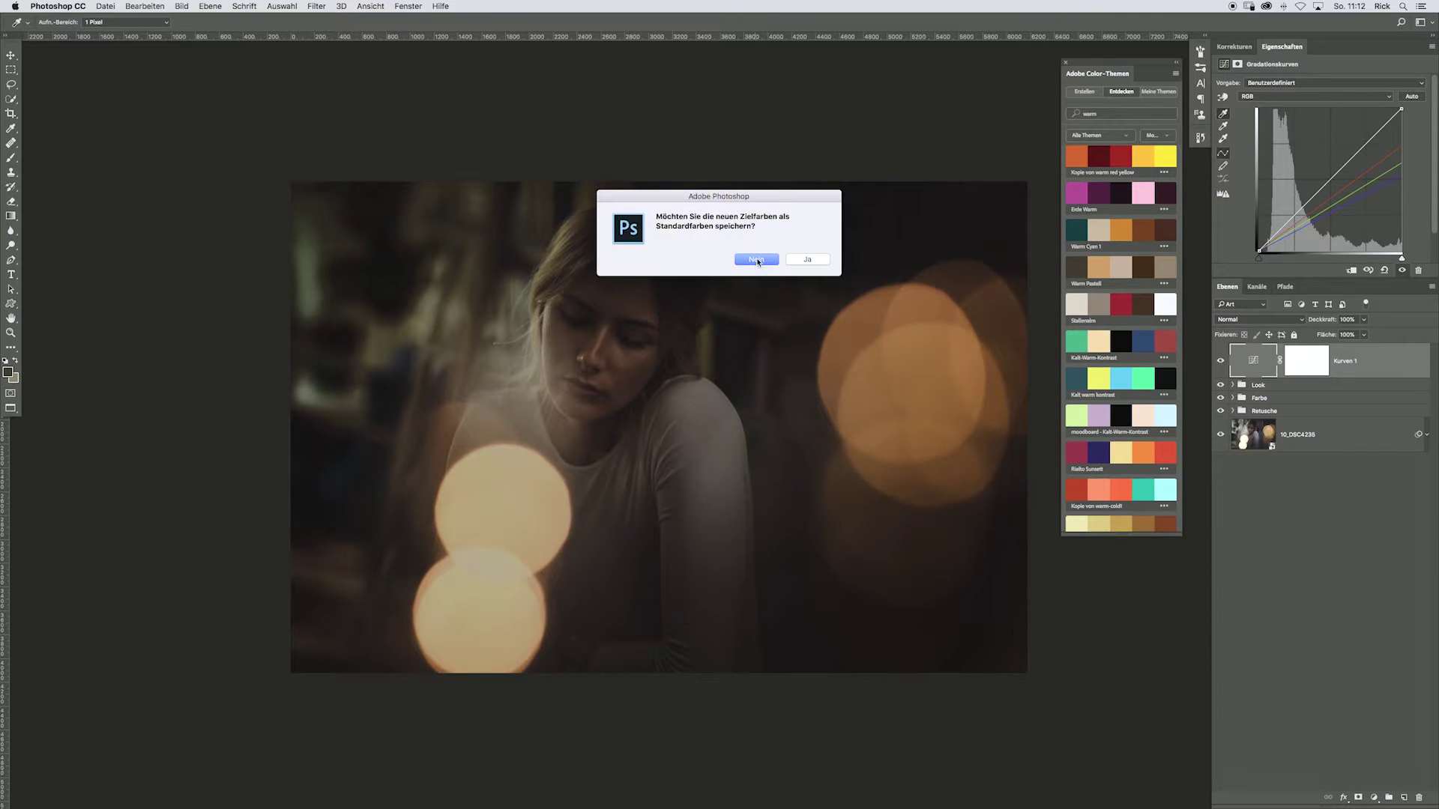
left_click(753, 266)
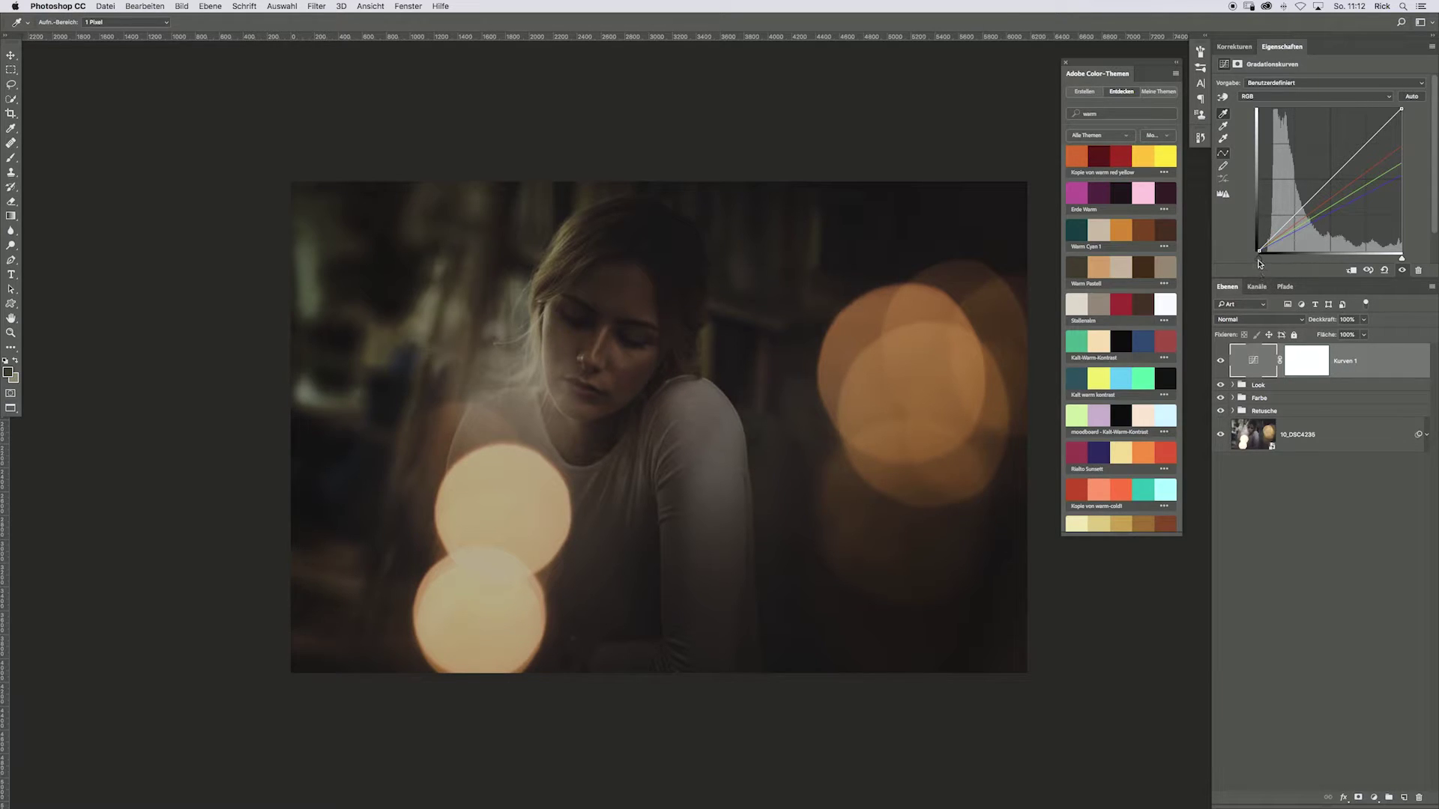
Preview white and black point clipping without moving them, then lift the shadows
left_click(1403, 261, "alt")
left_click_drag(1403, 261, 1324, 265)
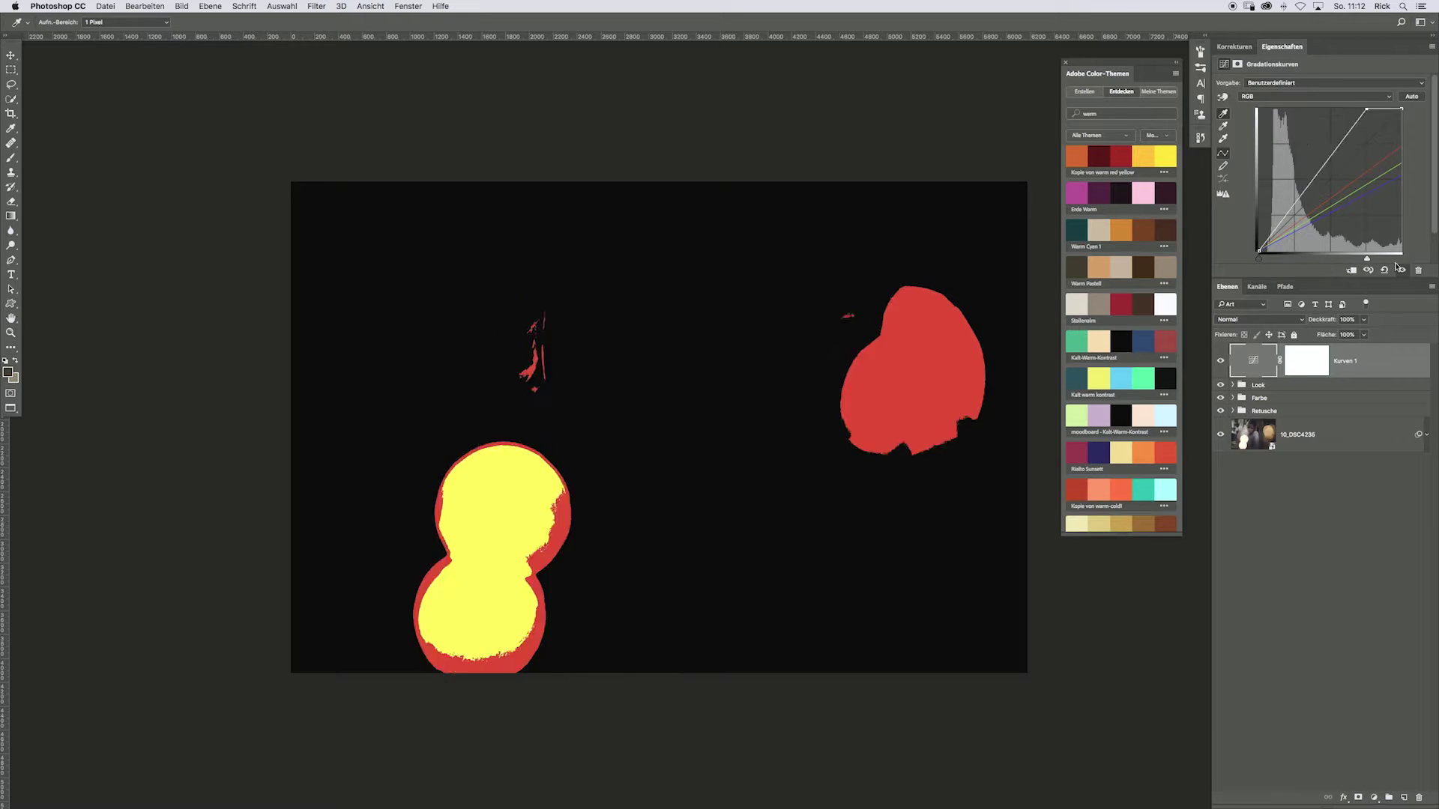
left_click_drag(1323, 265, 1402, 259)
left_click_drag(1259, 258, 1267, 264)
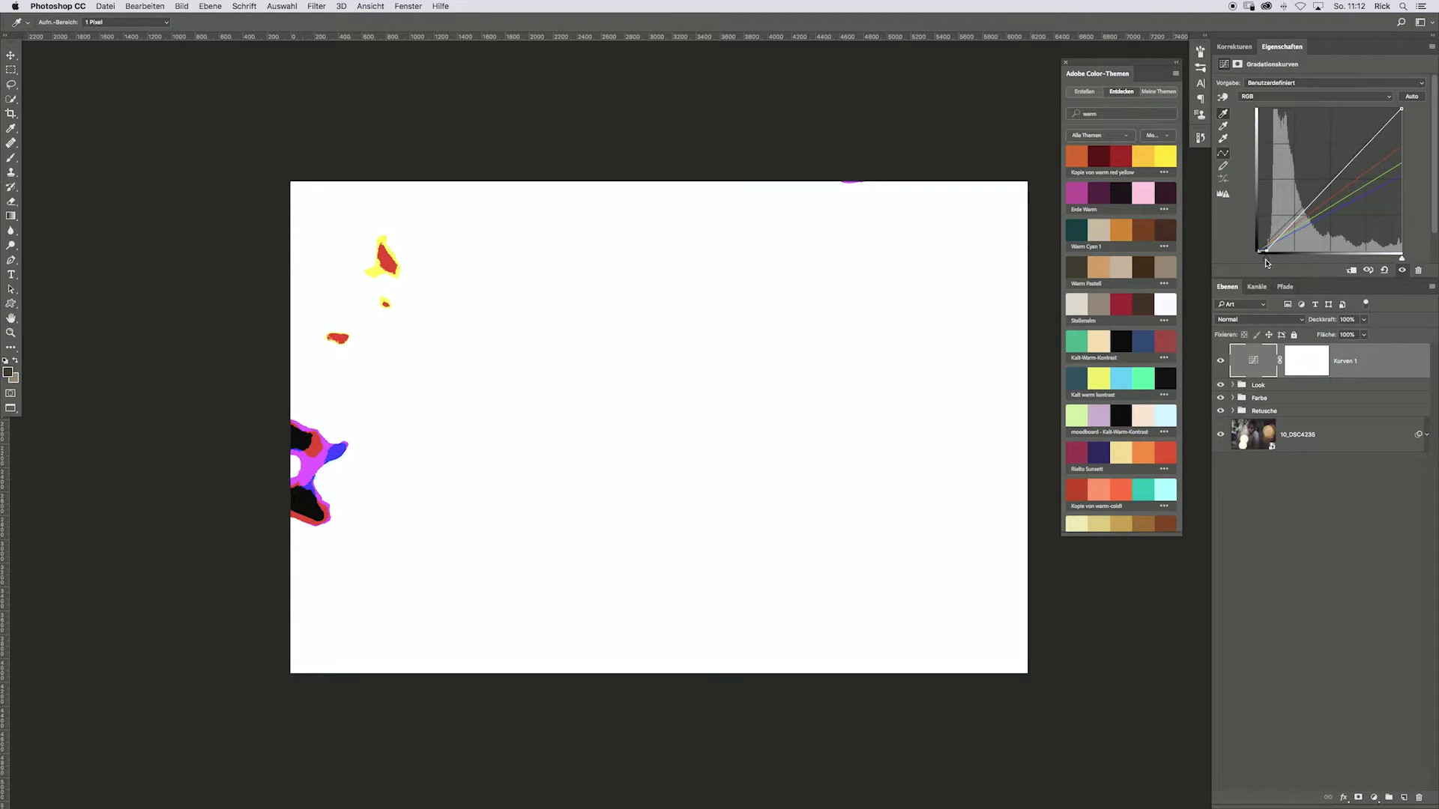
left_click_drag(1266, 264, 1260, 261)
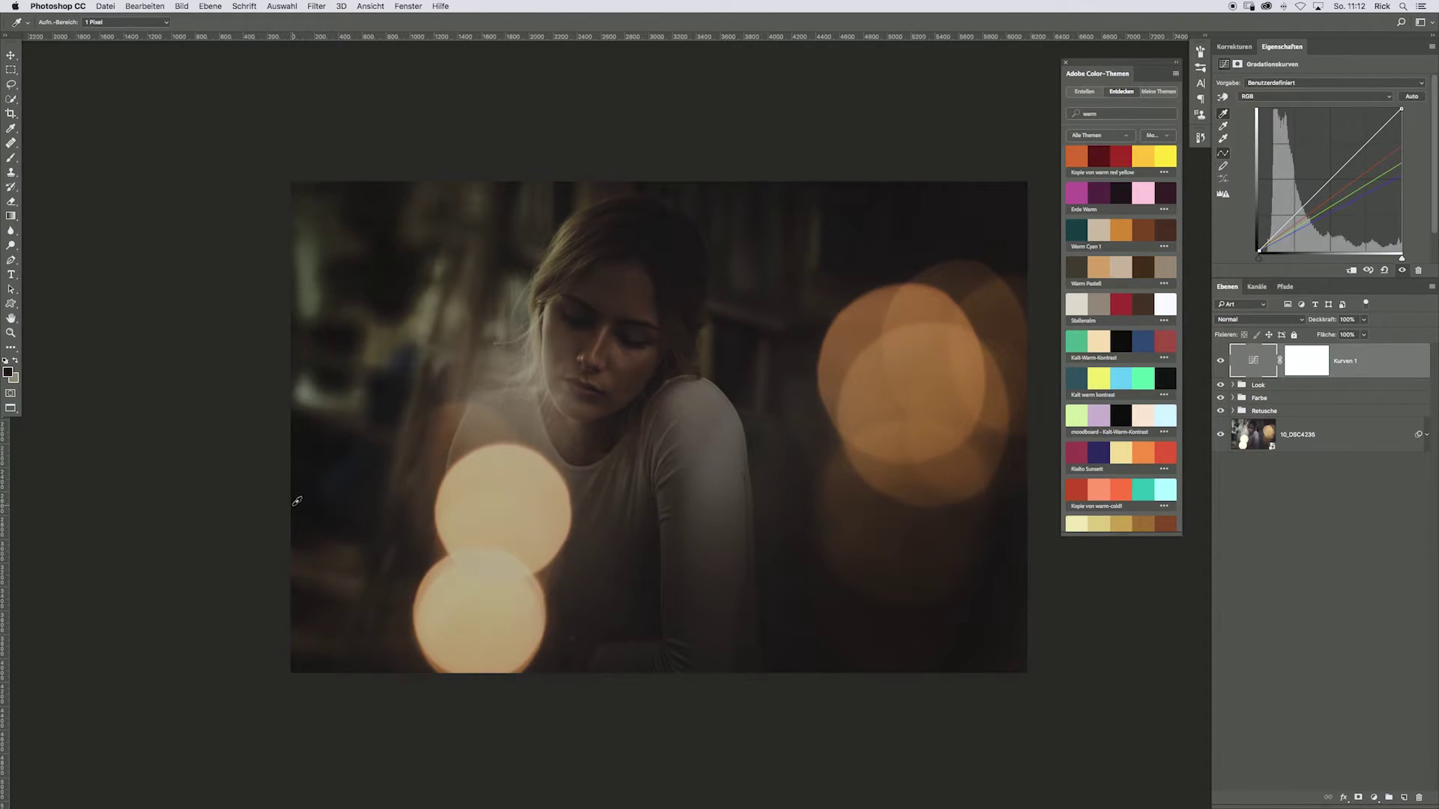
left_click(297, 501)
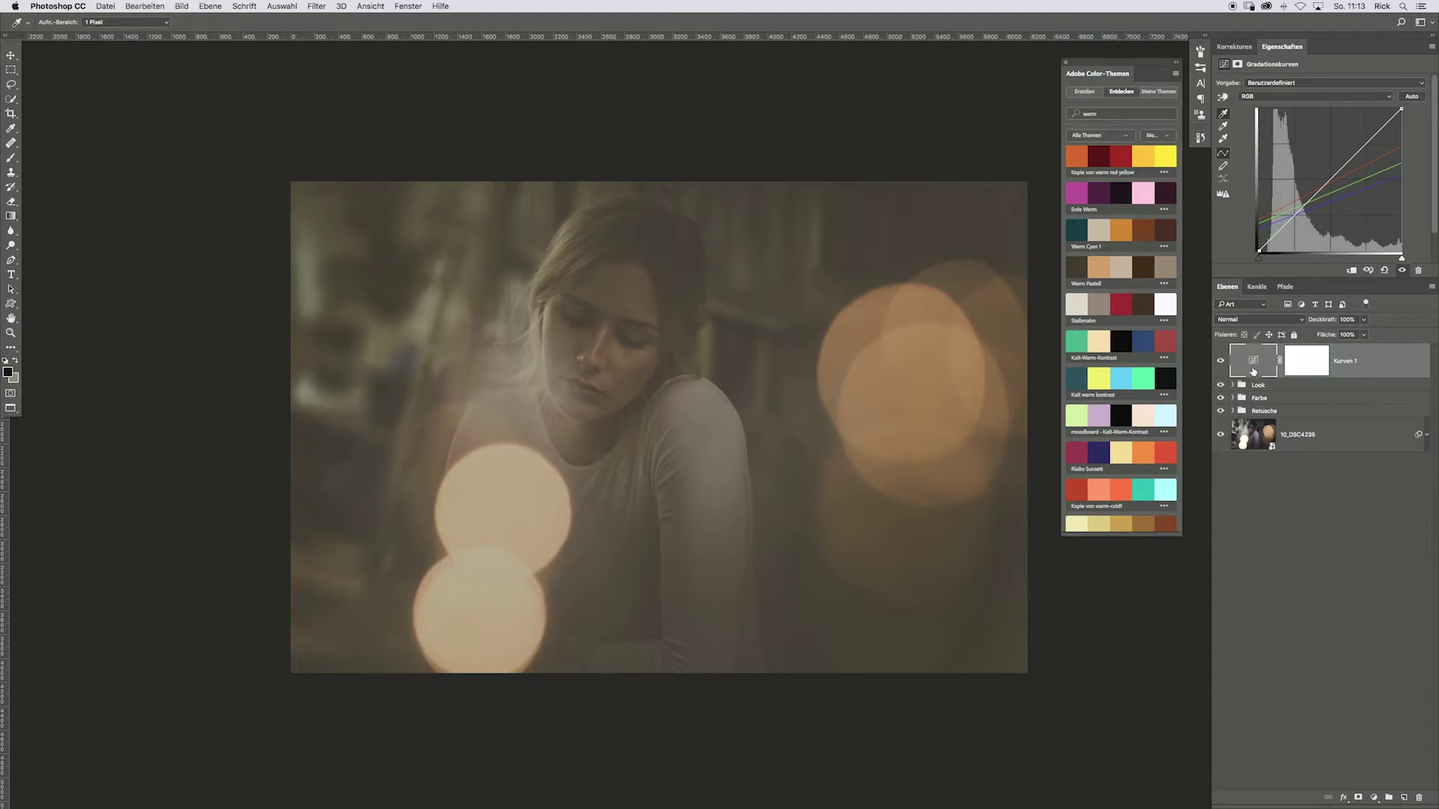
Shape an RGB S-curve with brighter highlights and lower Kurven 1 to about half opacity
left_click(1288, 235)
left_click(1334, 198)
left_click_drag(1334, 198, 1340, 158)
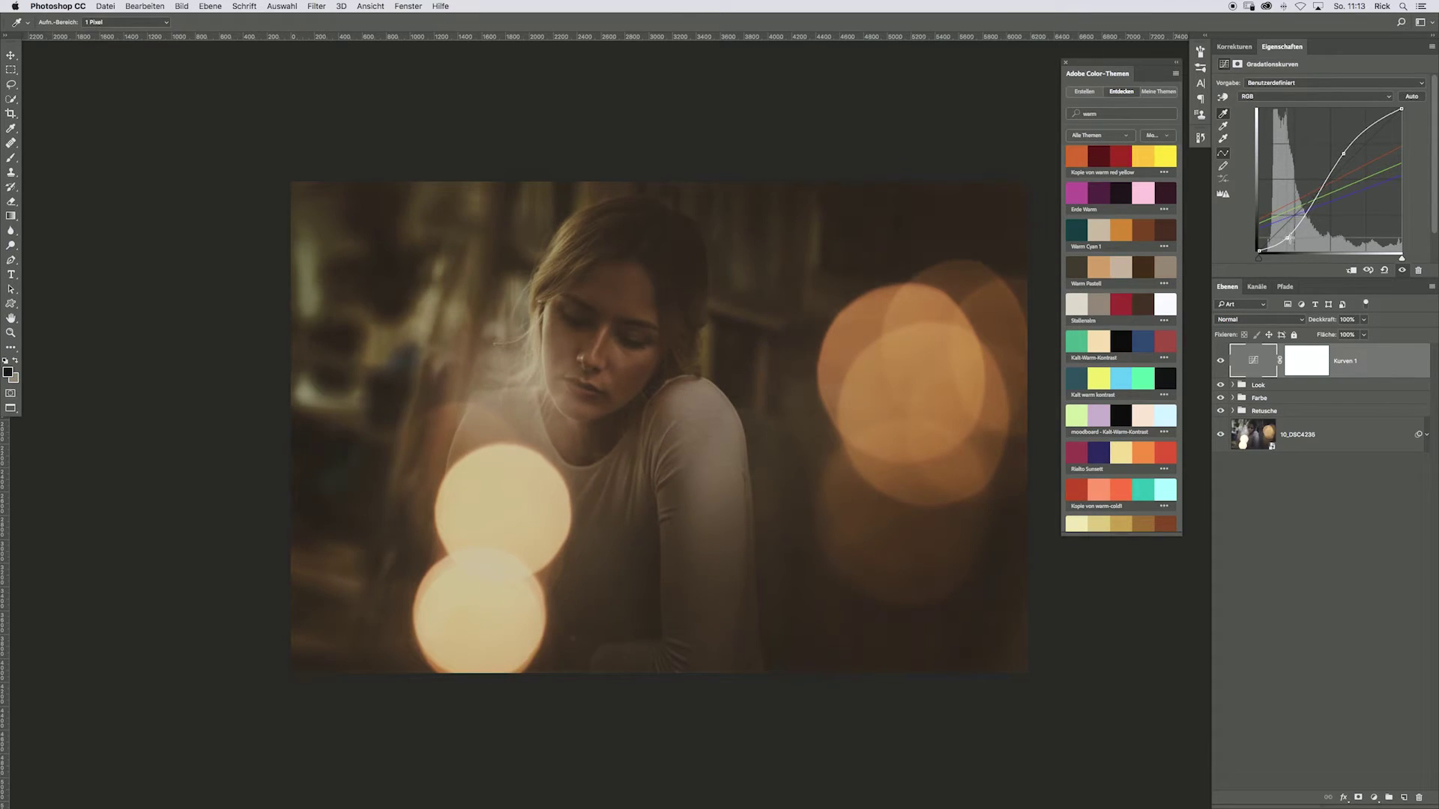
left_click_drag(1330, 322, 1306, 327)
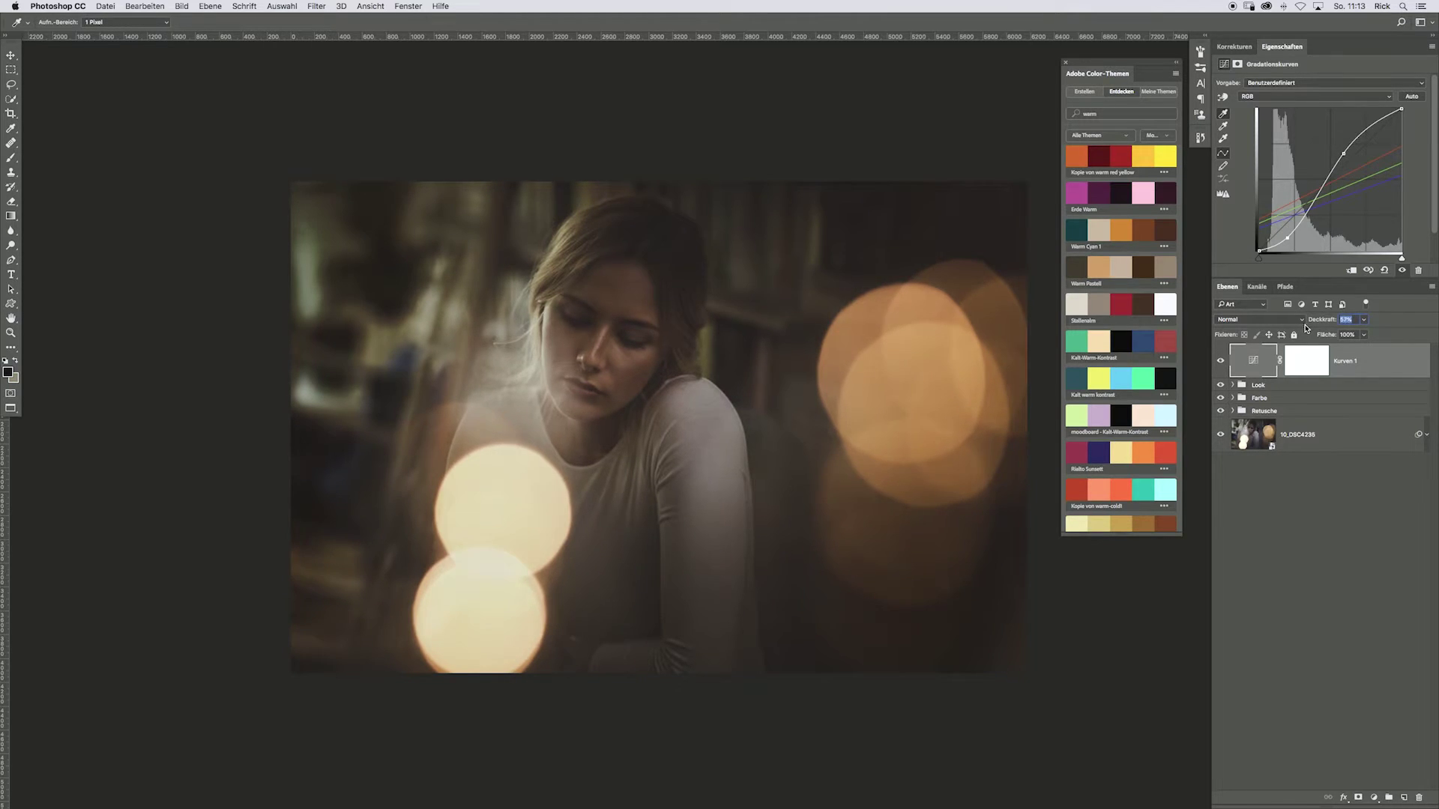
type("56")
left_click(1220, 360)
left_click(1224, 114)
key("v")
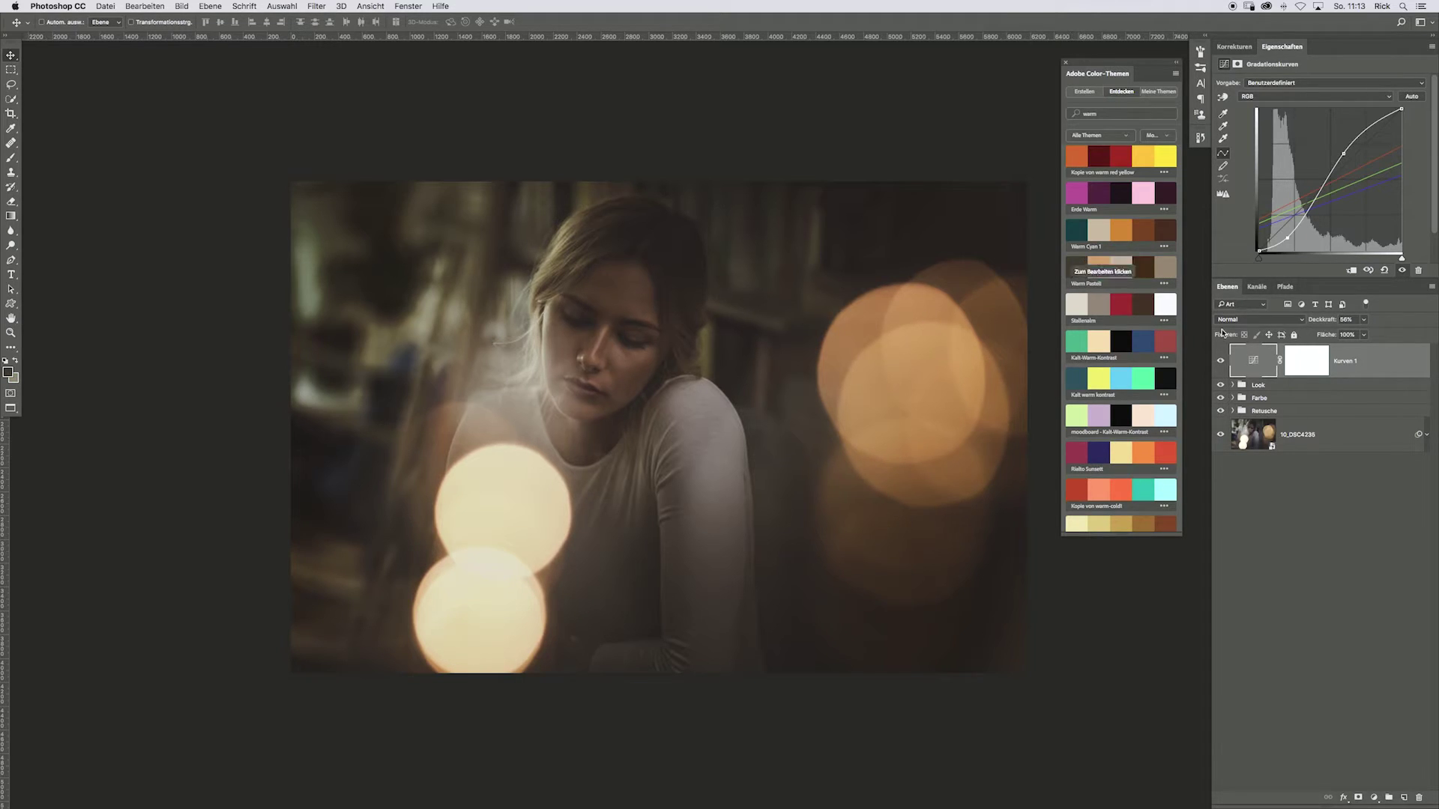
Hide Kurven 1 and add a dark brown 40382f Solid Color fill layer
left_click(1220, 362)
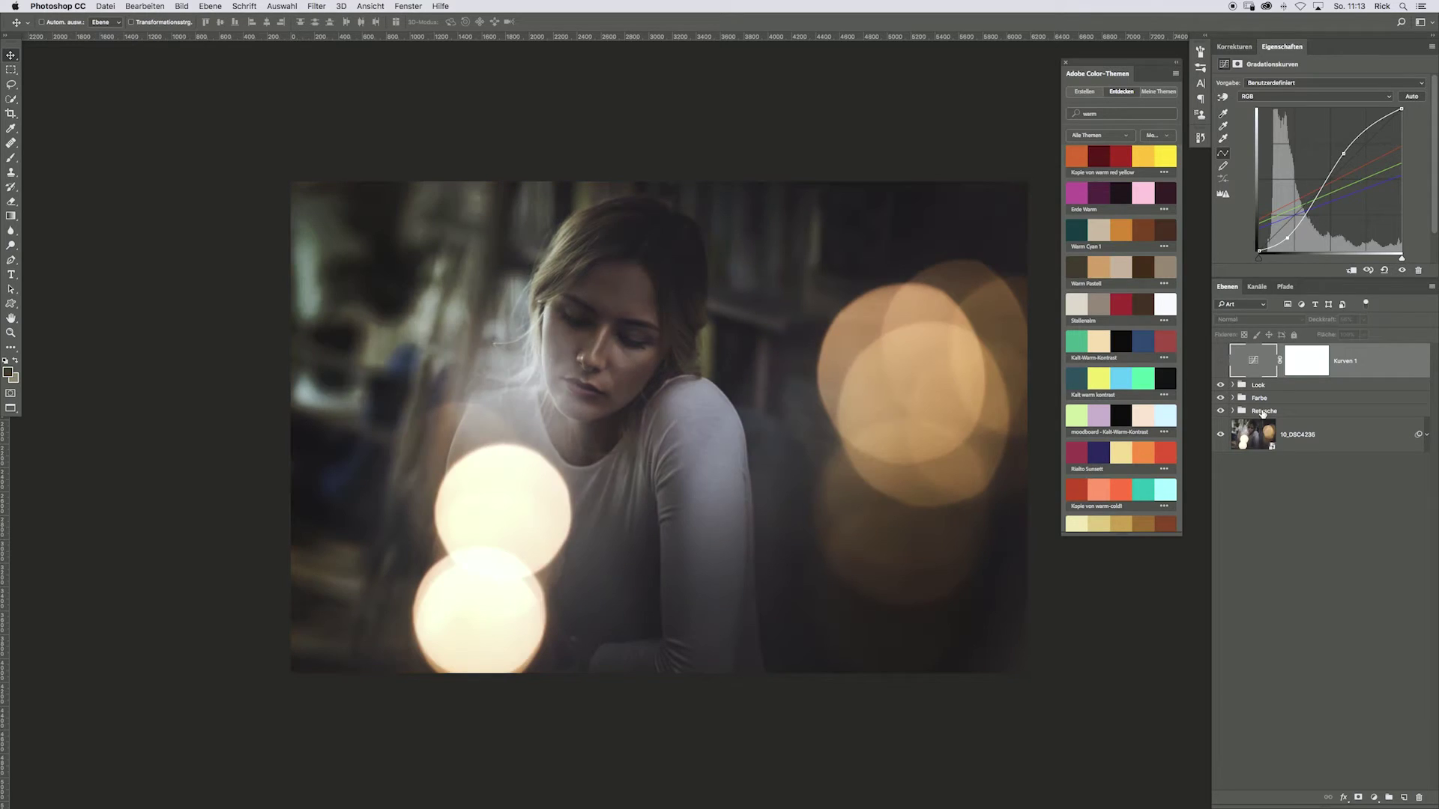
left_click(1378, 800)
left_click(1378, 579)
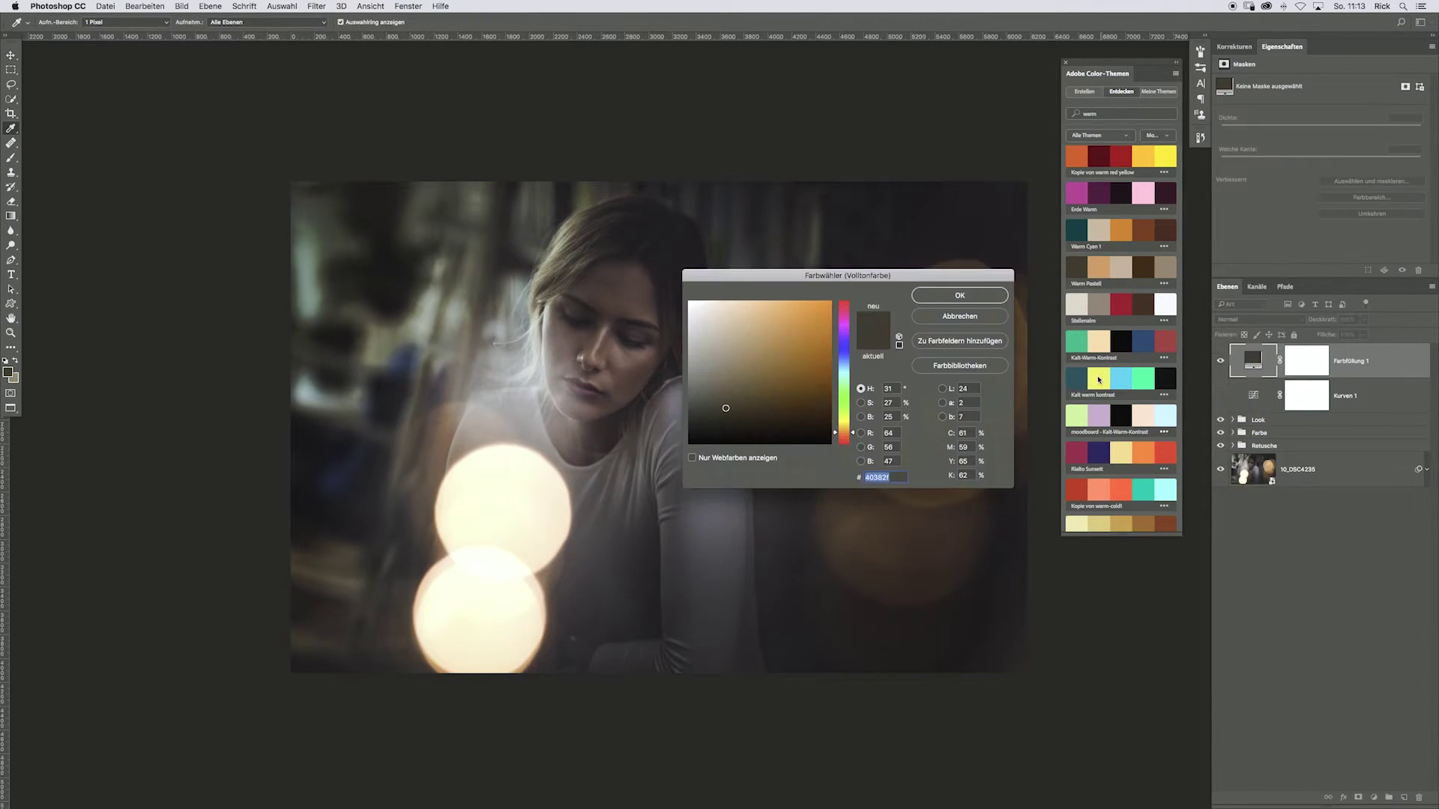
left_click(949, 296)
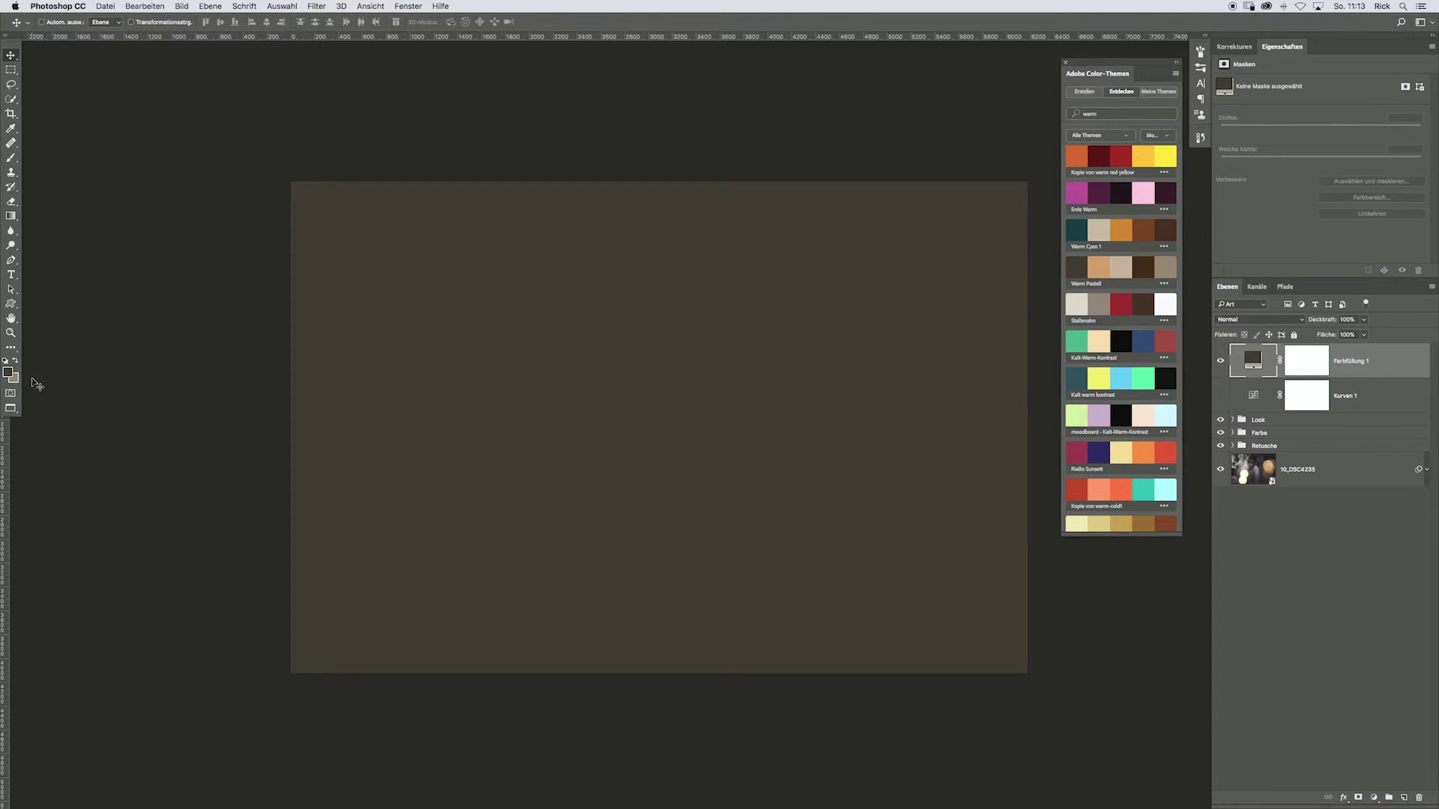
key("x")
Add a light brown 8d7b68 Solid Color fill layer and select both fills
left_click(1374, 798)
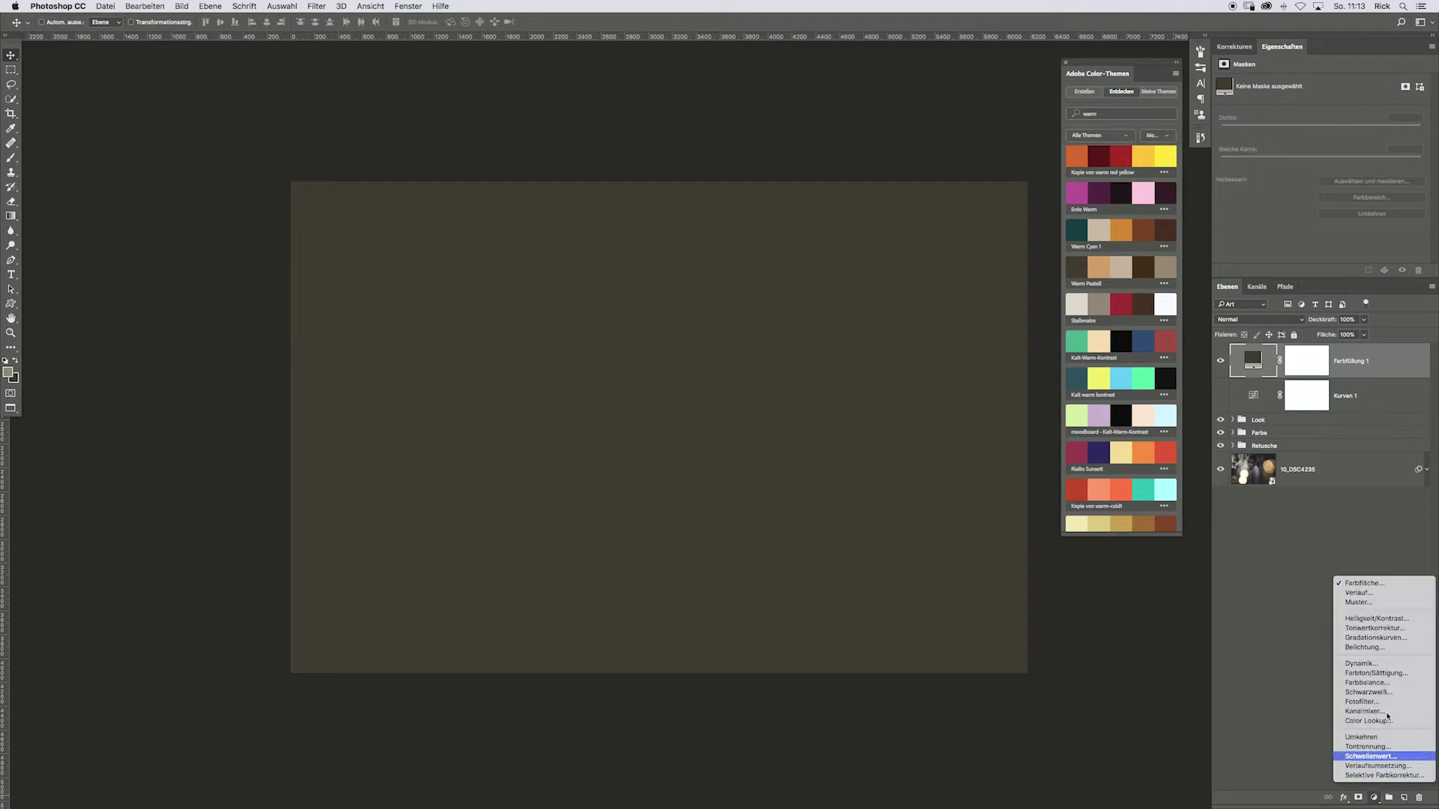
left_click(1363, 583)
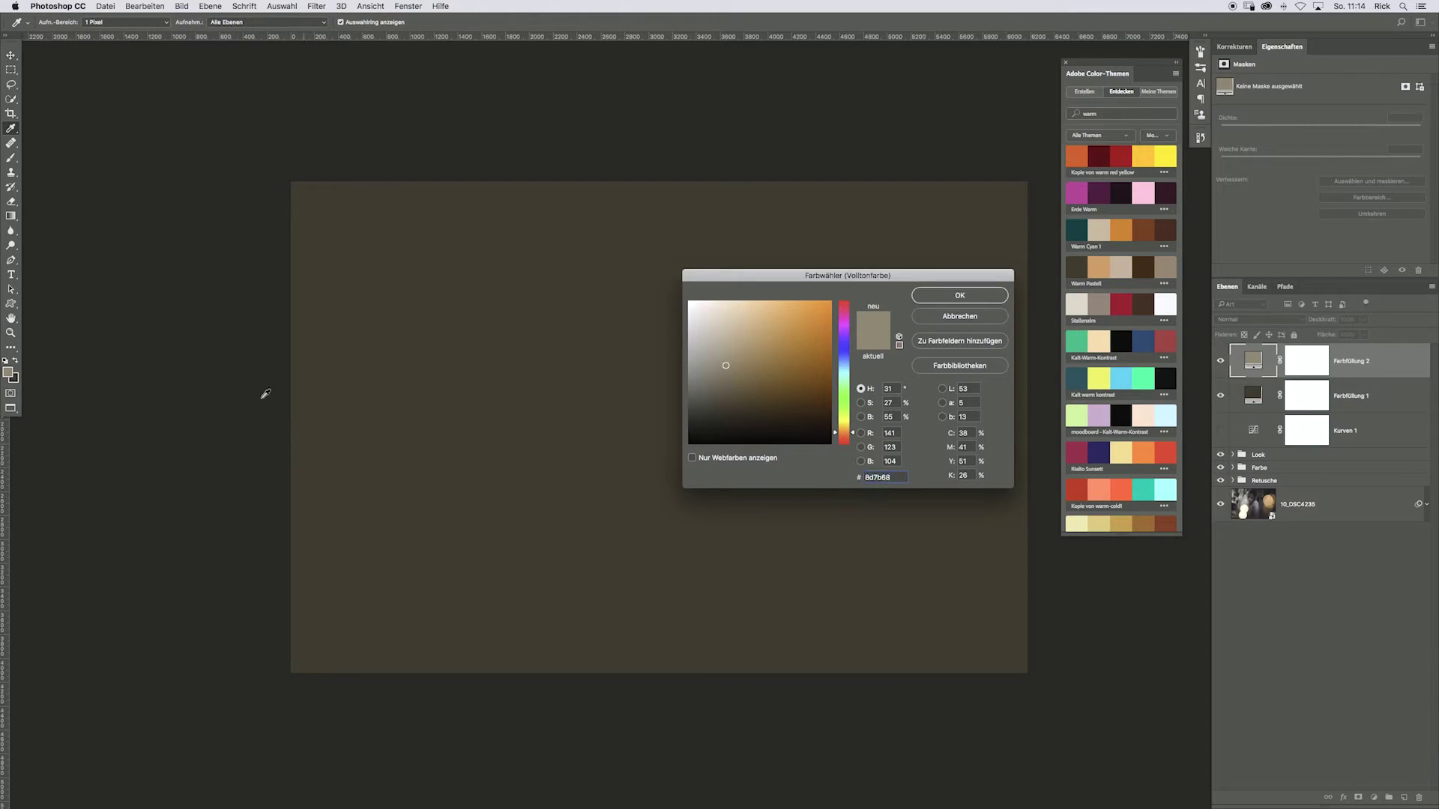
left_click(930, 296)
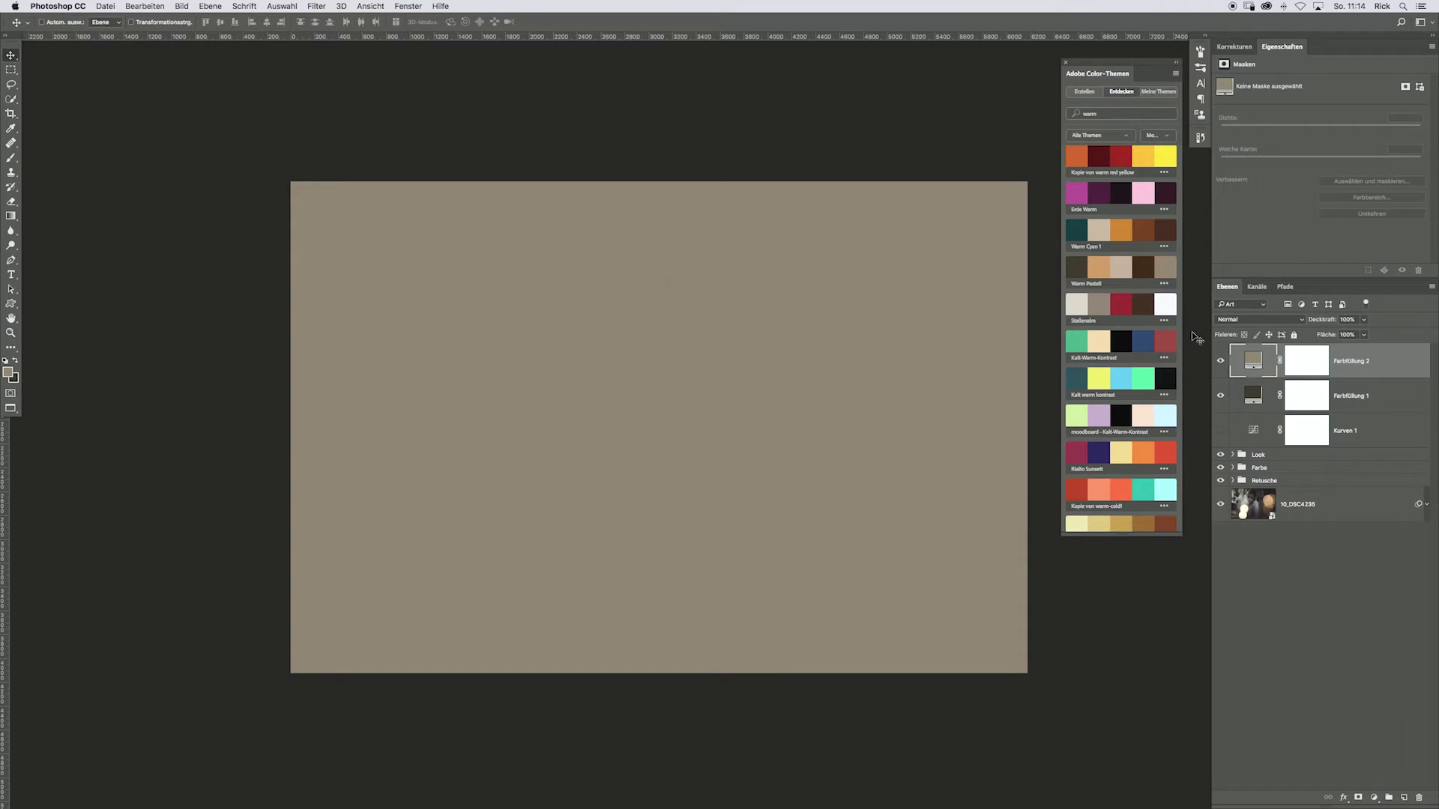
left_click(1252, 396, "shift")
Set both fills to Weiches Licht, group them with soft light blending, and expand Gruppe 1
left_click(1251, 324)
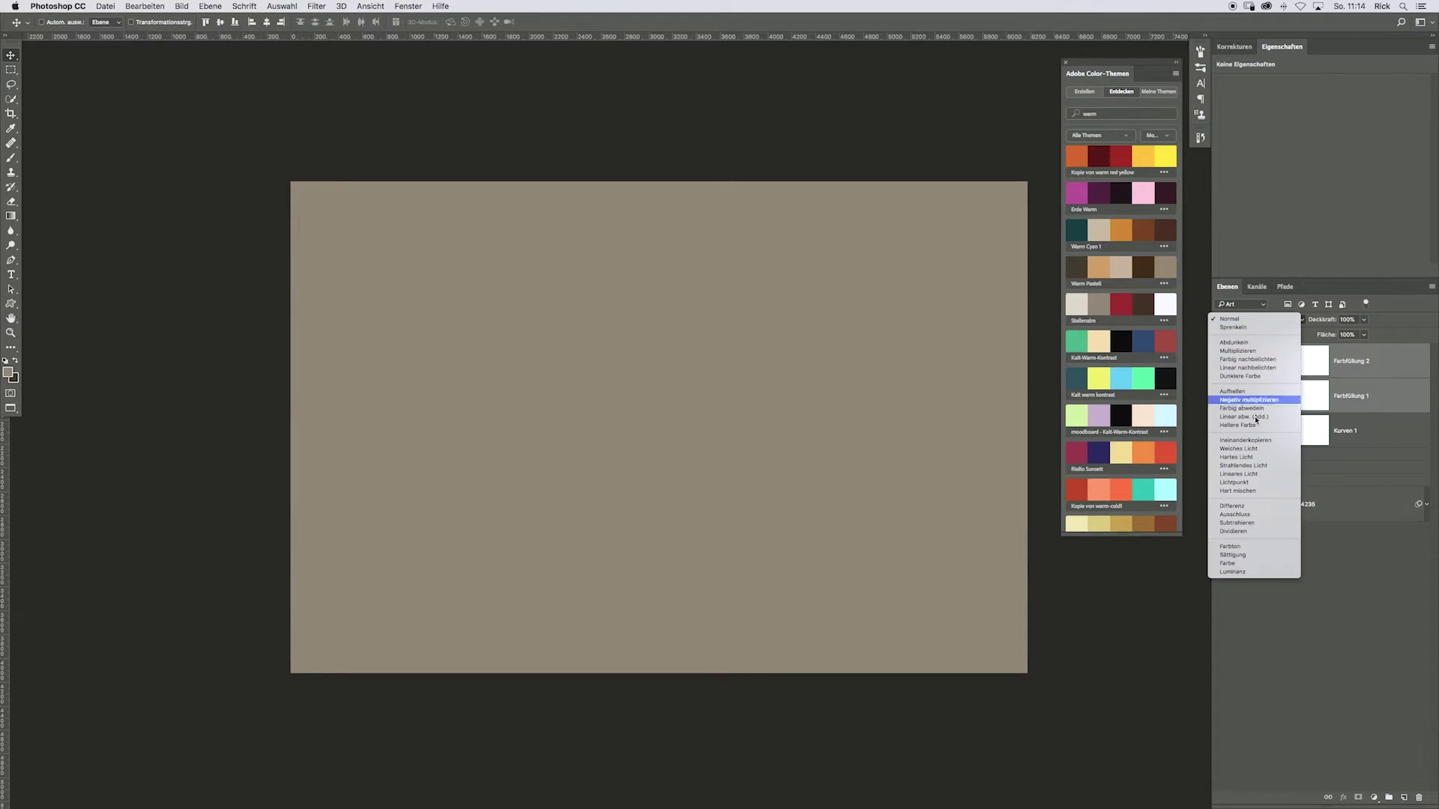
left_click(1251, 447)
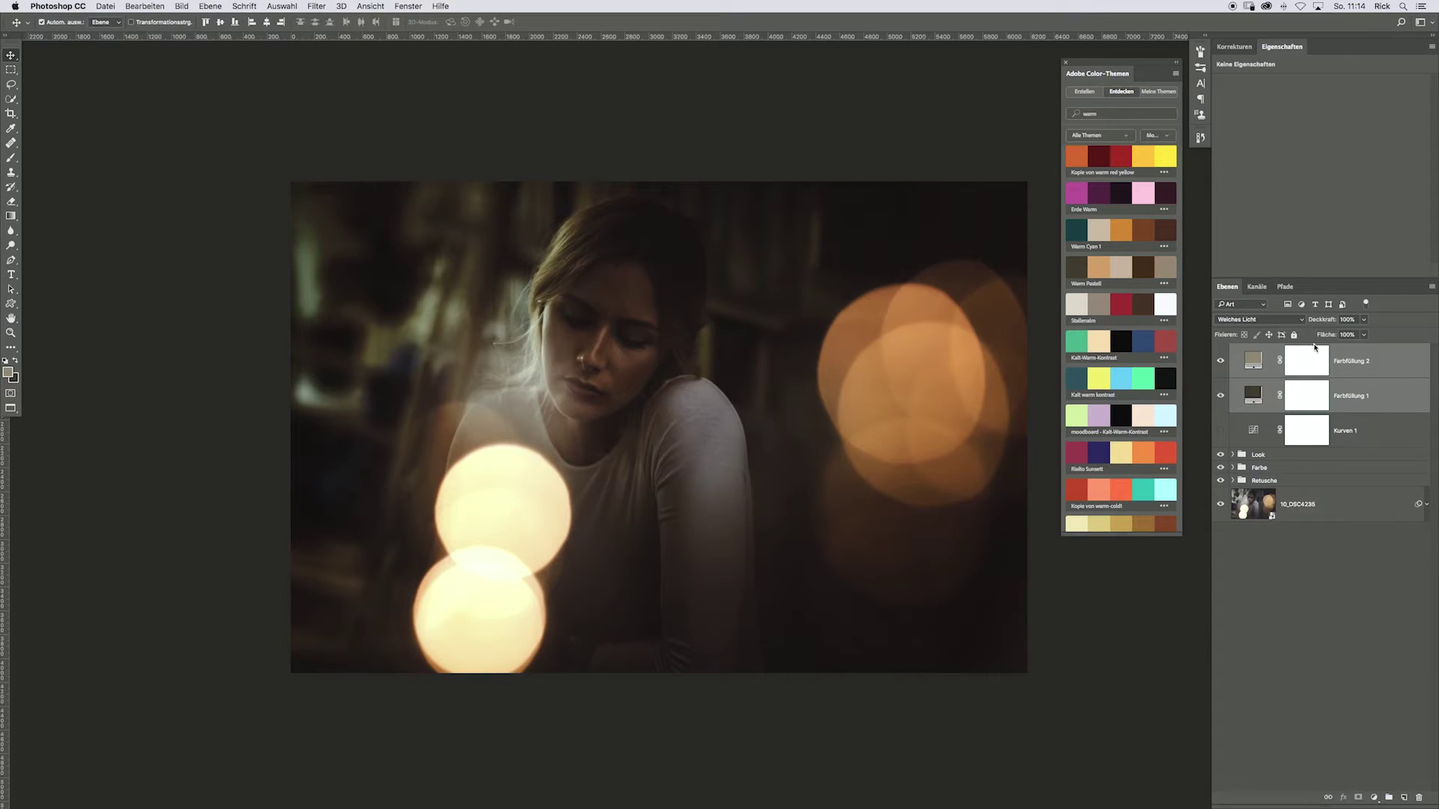
key("ctrl+g")
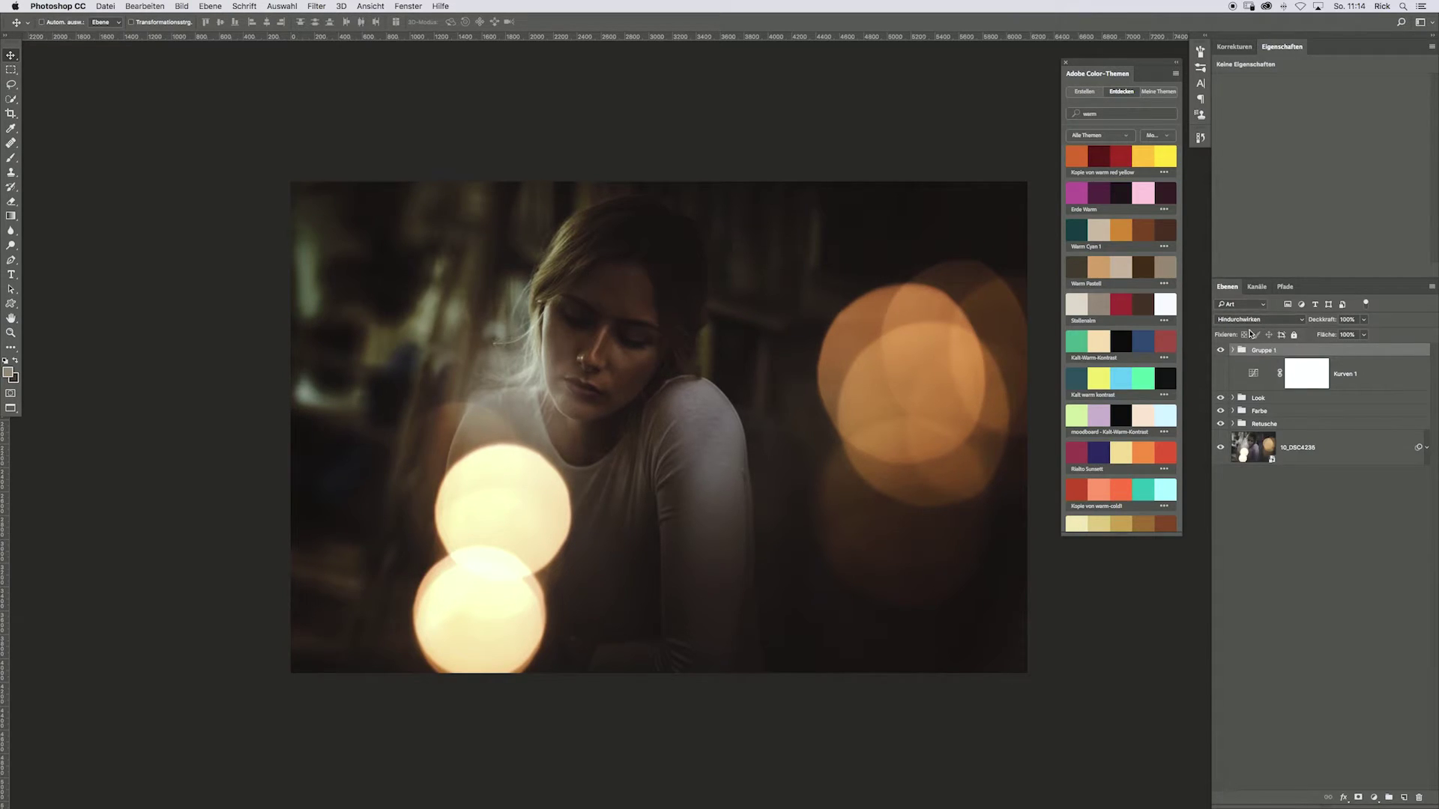
left_click(1247, 321)
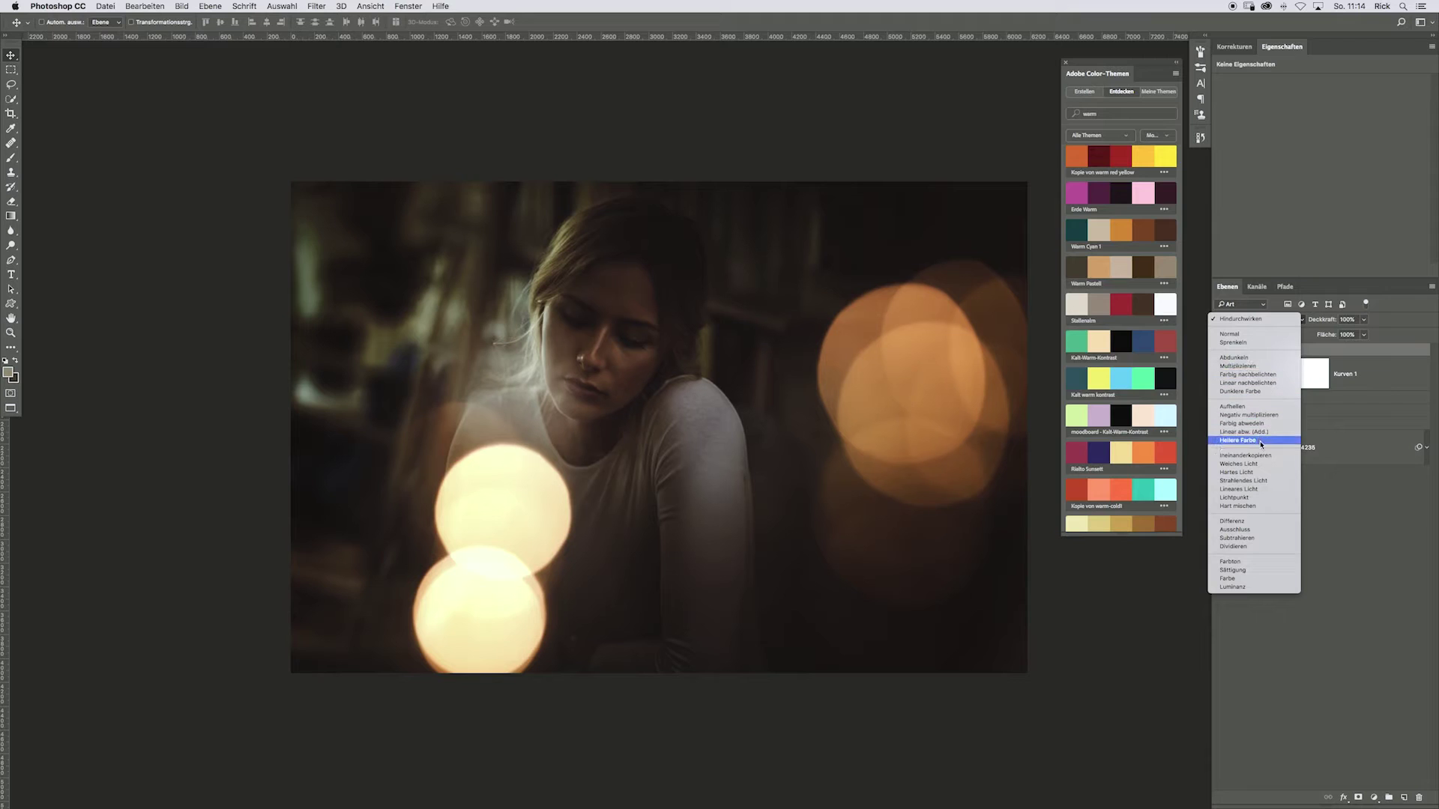
left_click(1255, 464)
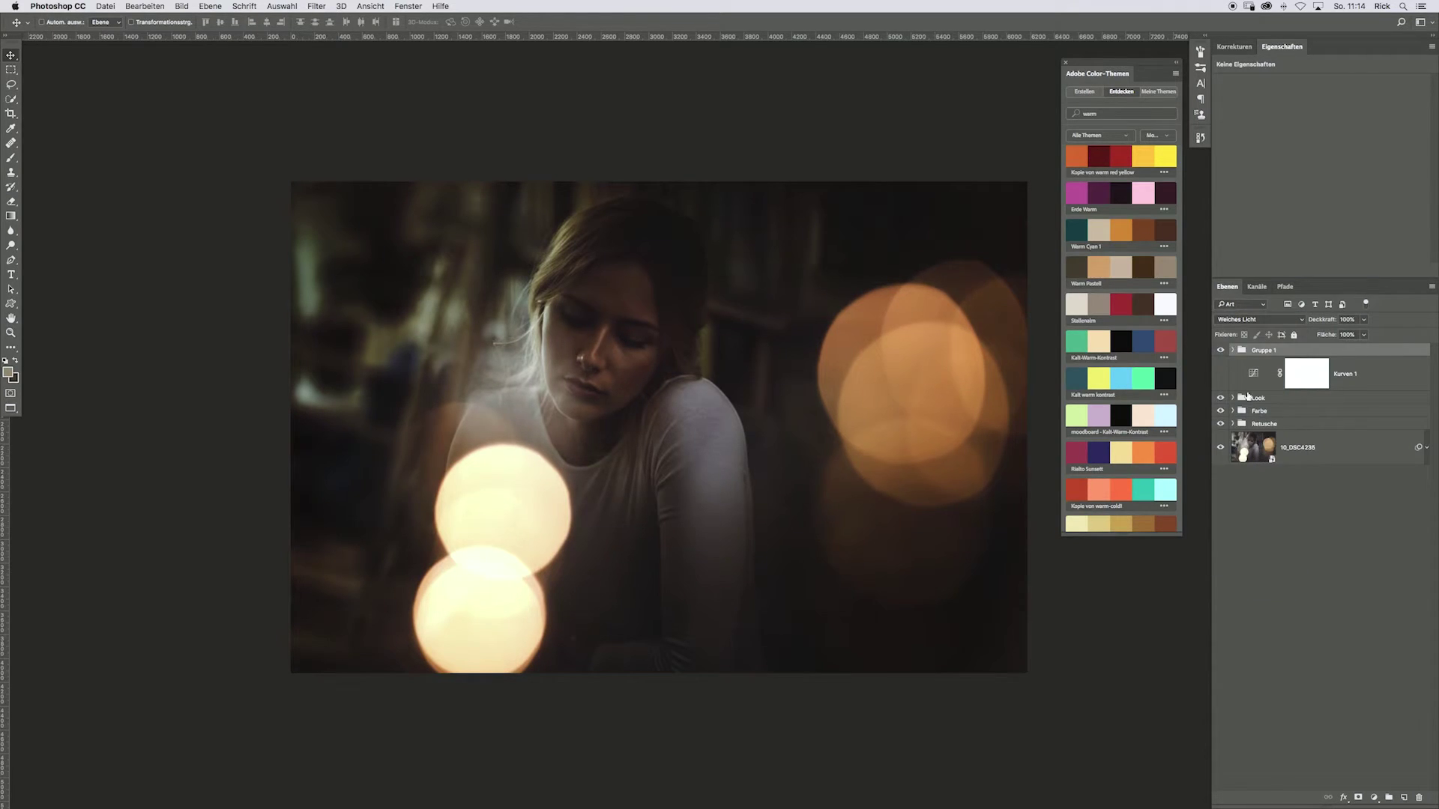
left_click(1233, 350)
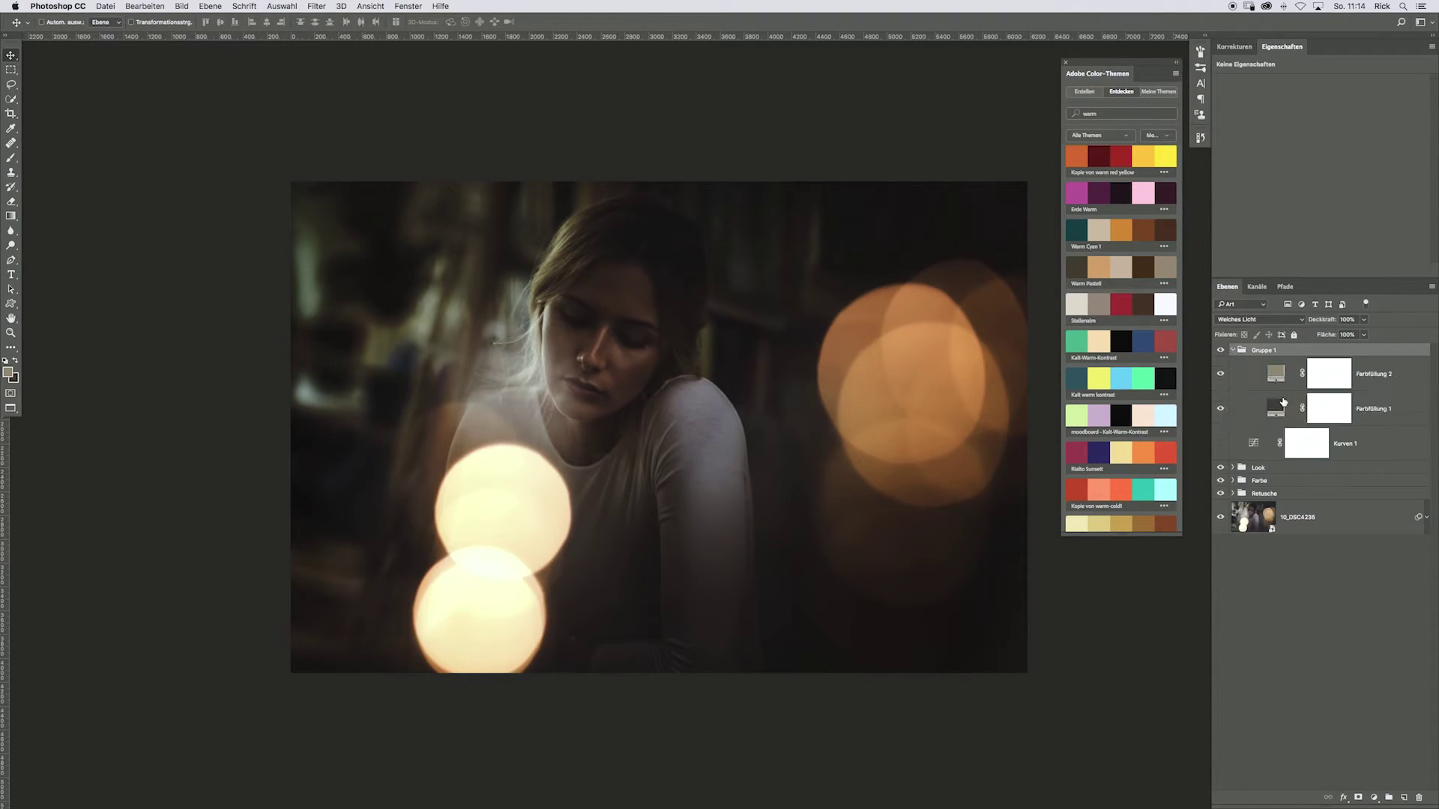
left_click(1277, 374)
Add Kurven 2 with its curve midpoint raised to brighten, then hide it to compare
left_click(1234, 47)
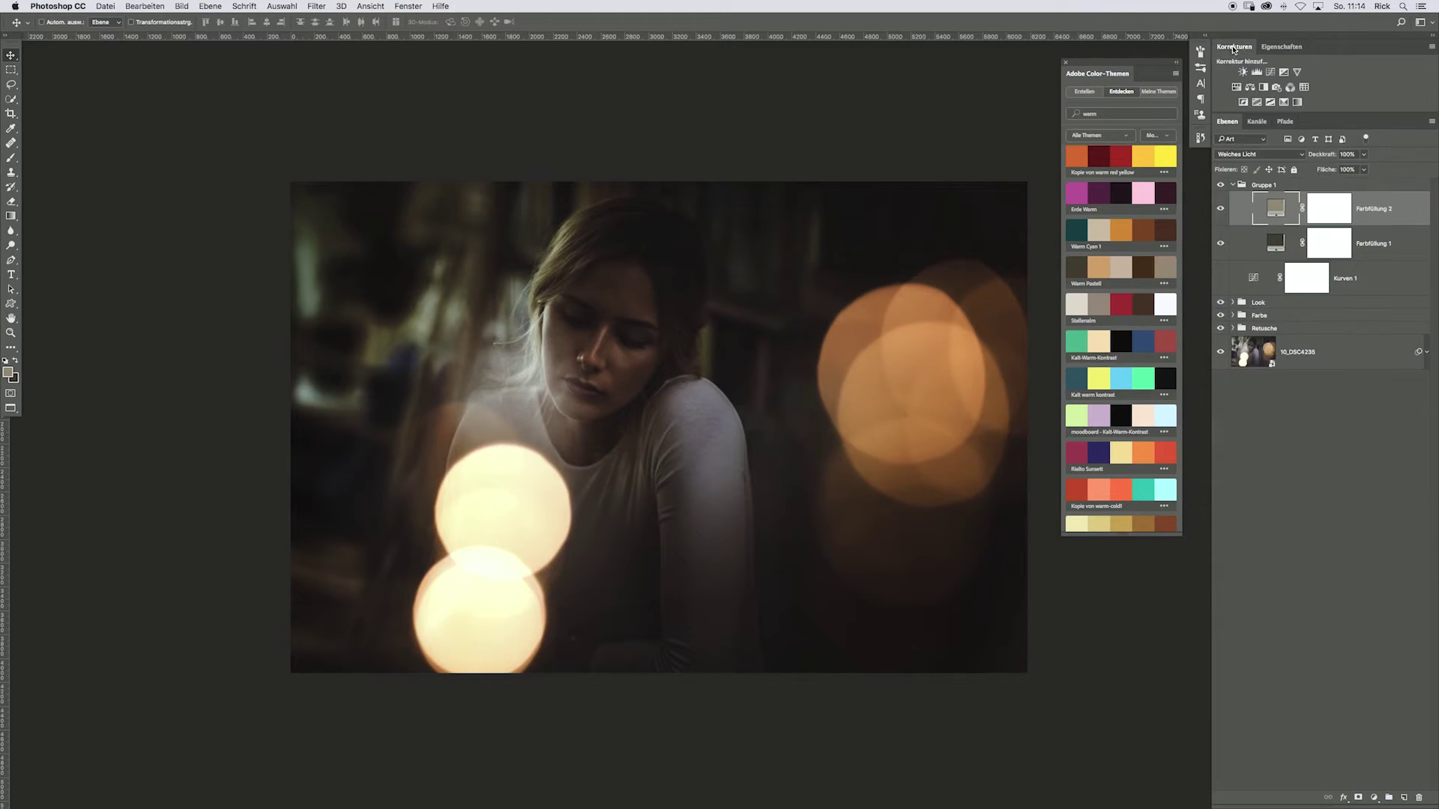
left_click(1258, 73)
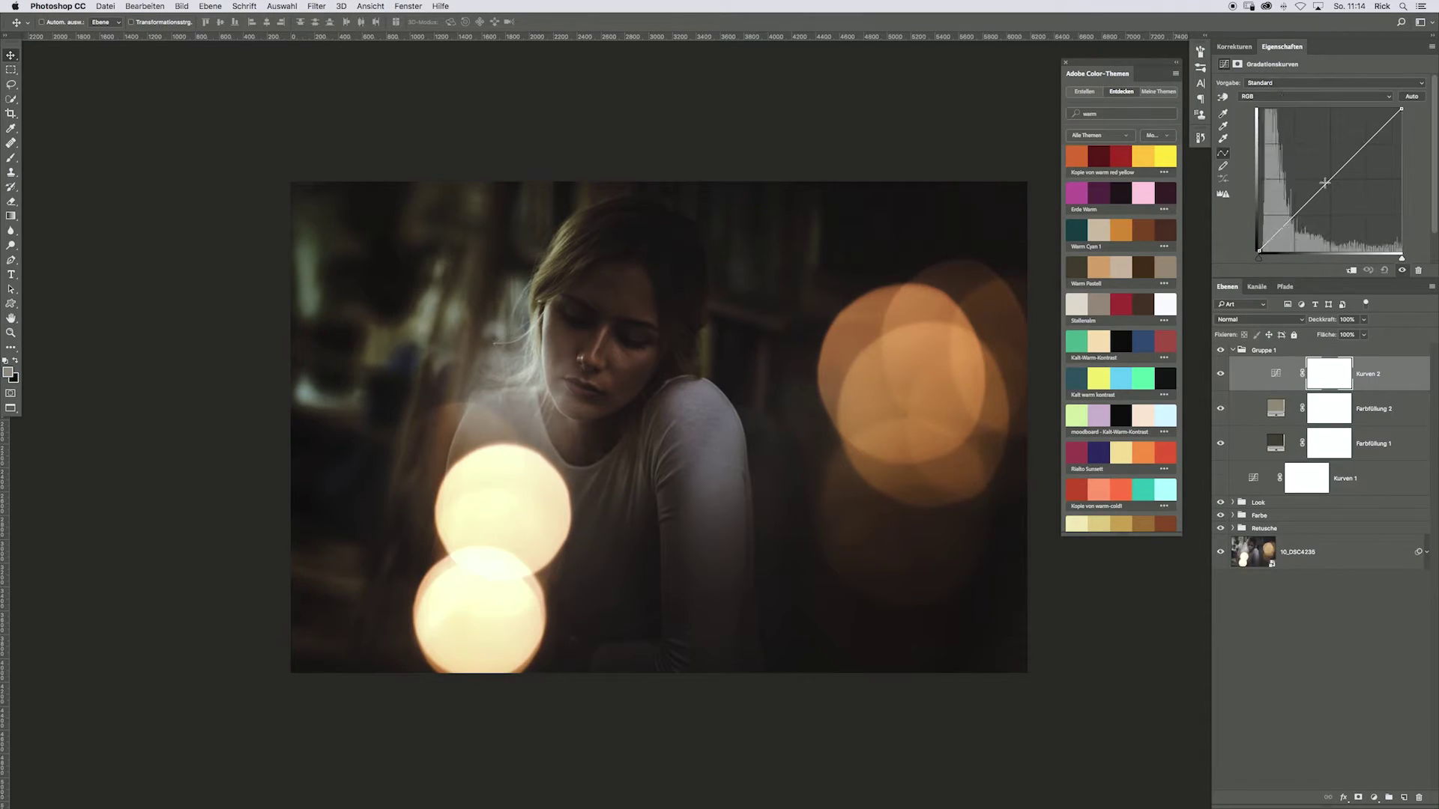
left_click_drag(1329, 180, 1305, 147)
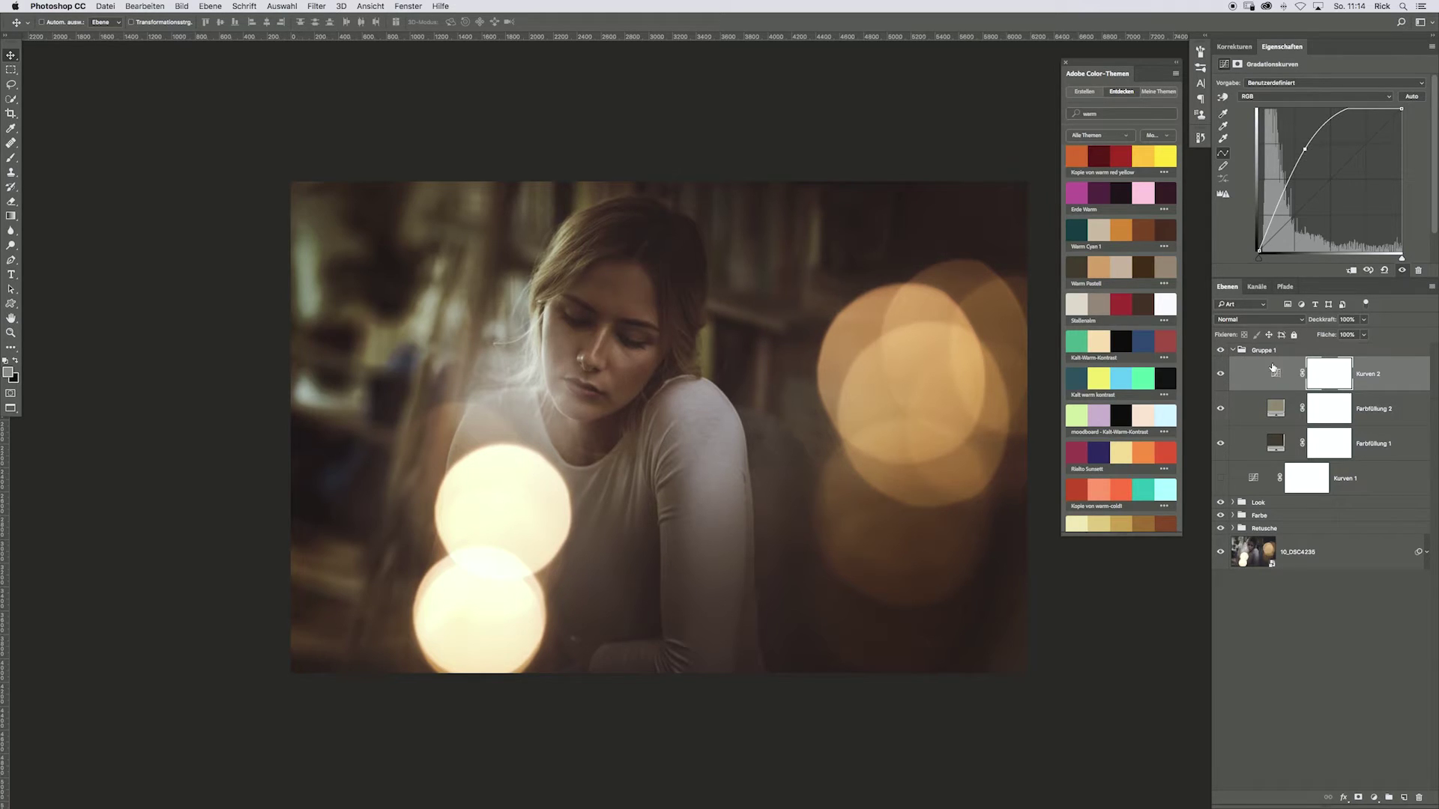
left_click(1220, 373)
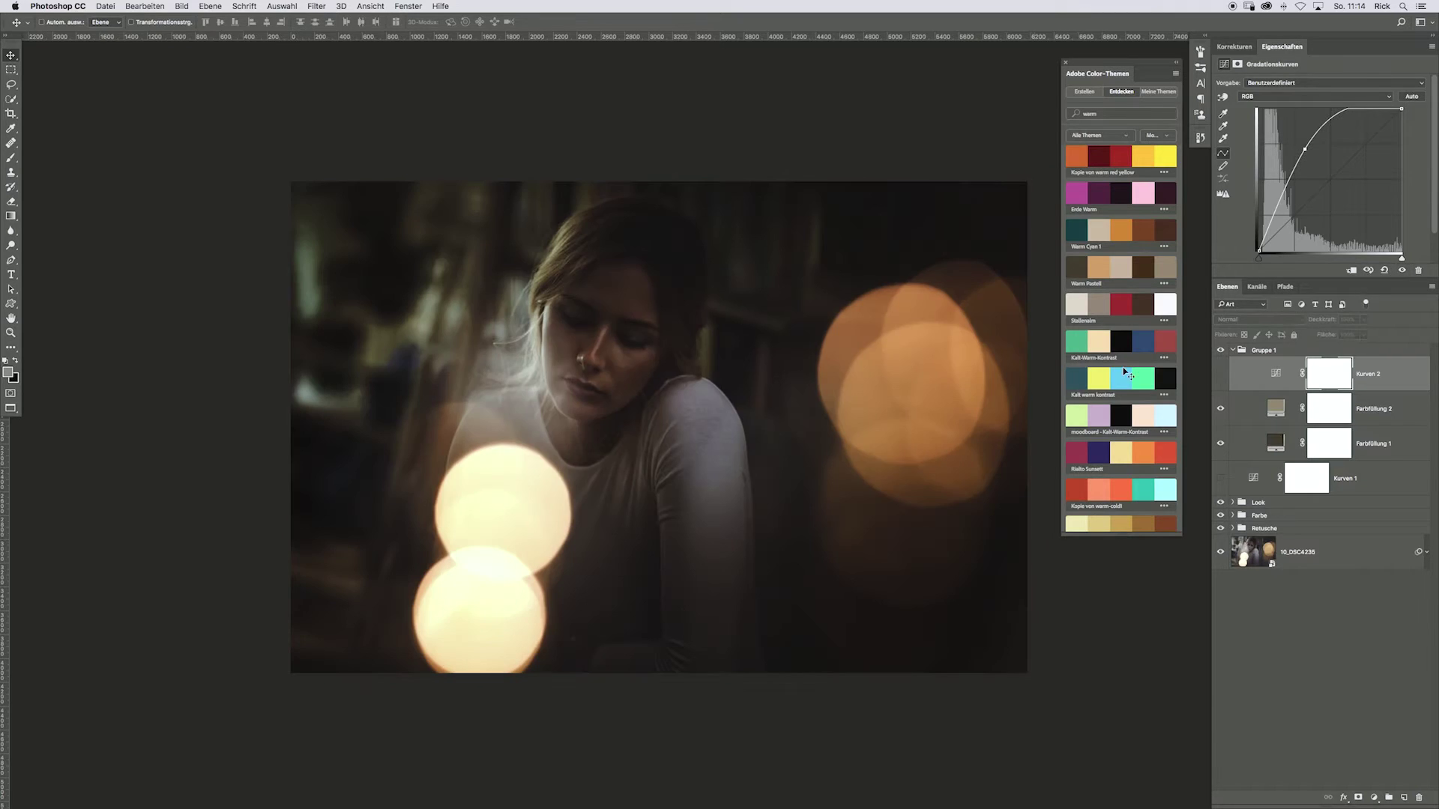
left_click(1276, 409)
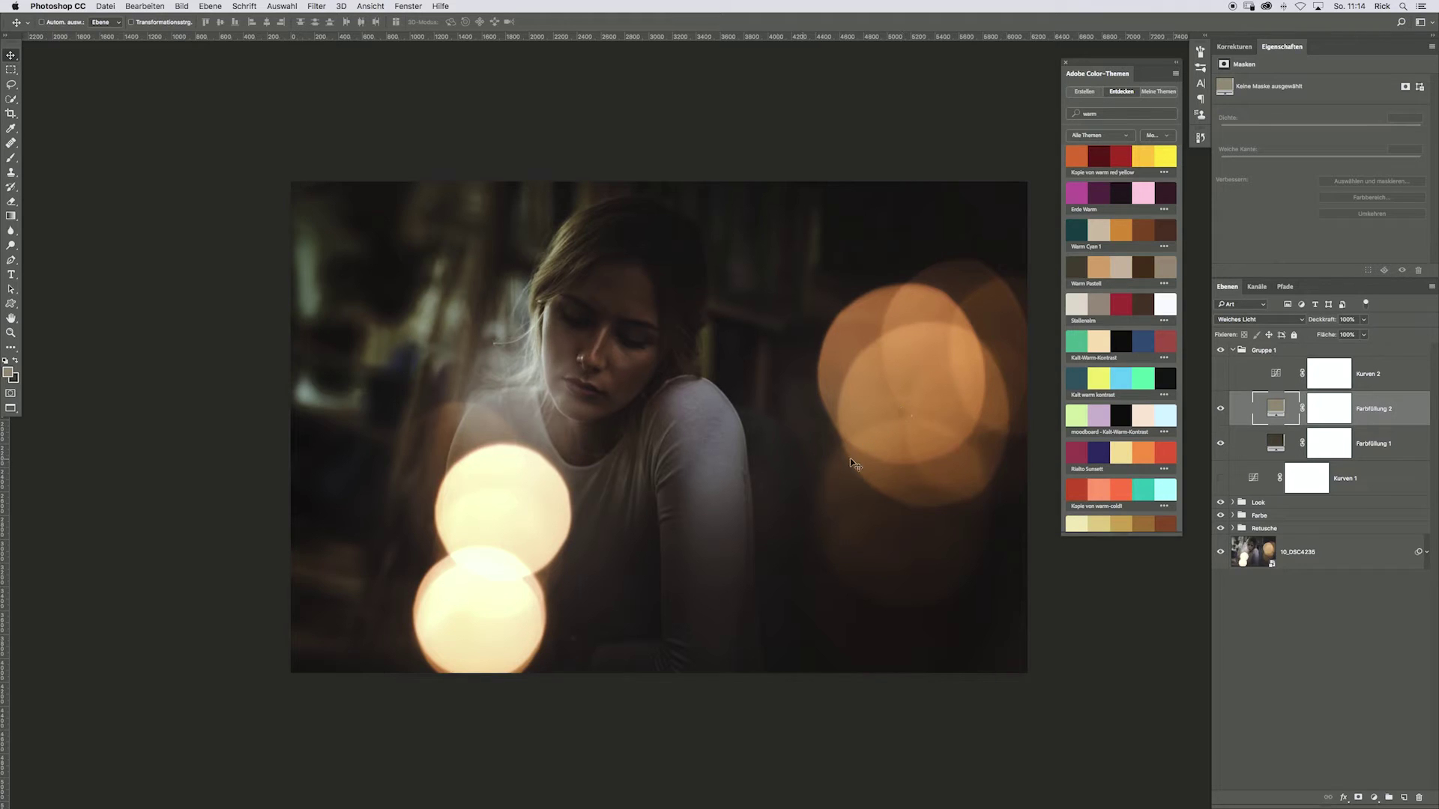
Show Kurven 2, set it to Luminanz blending, and nudge its curve point to refine brightness
left_click(1223, 377)
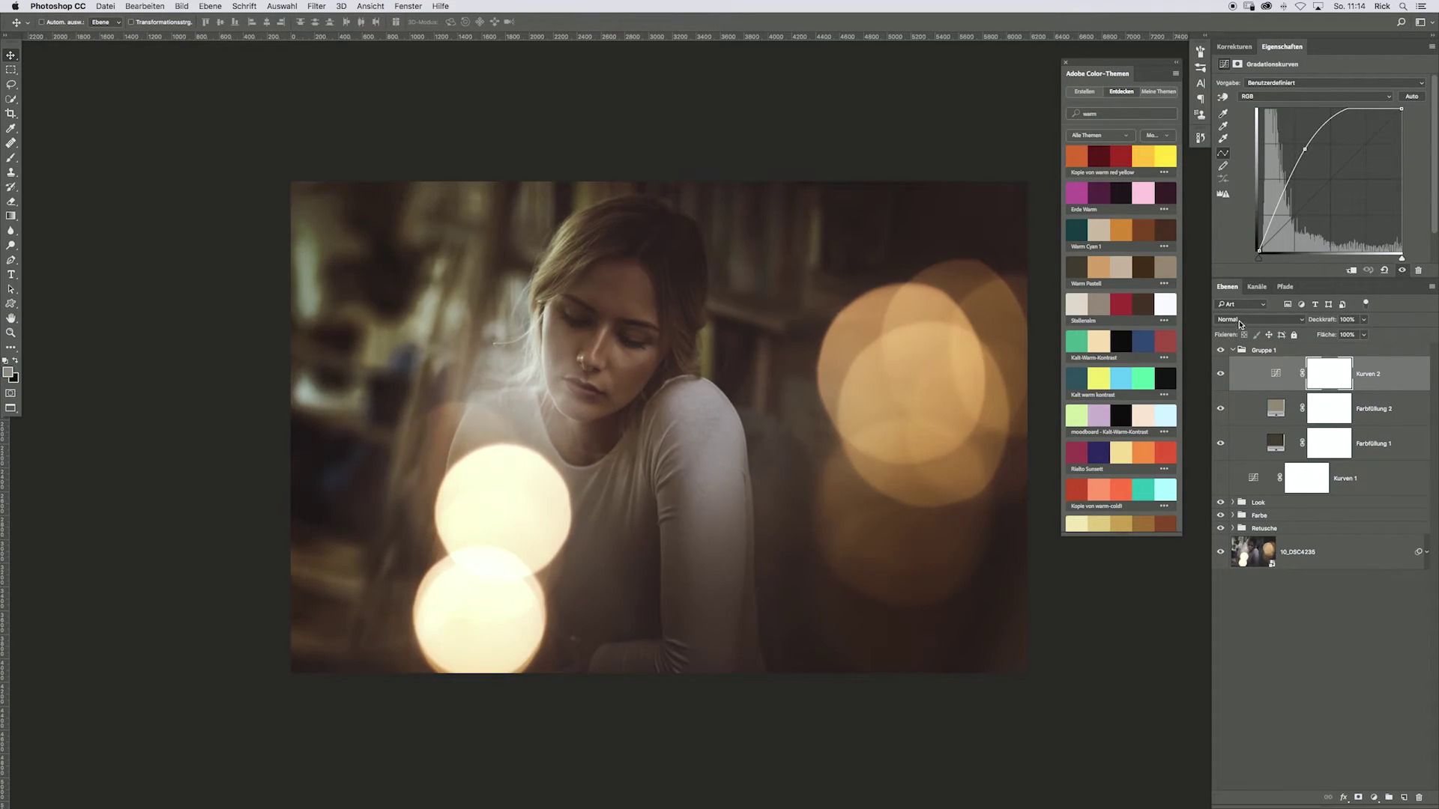
left_click(1239, 324)
left_click(1229, 575)
left_click(1267, 406)
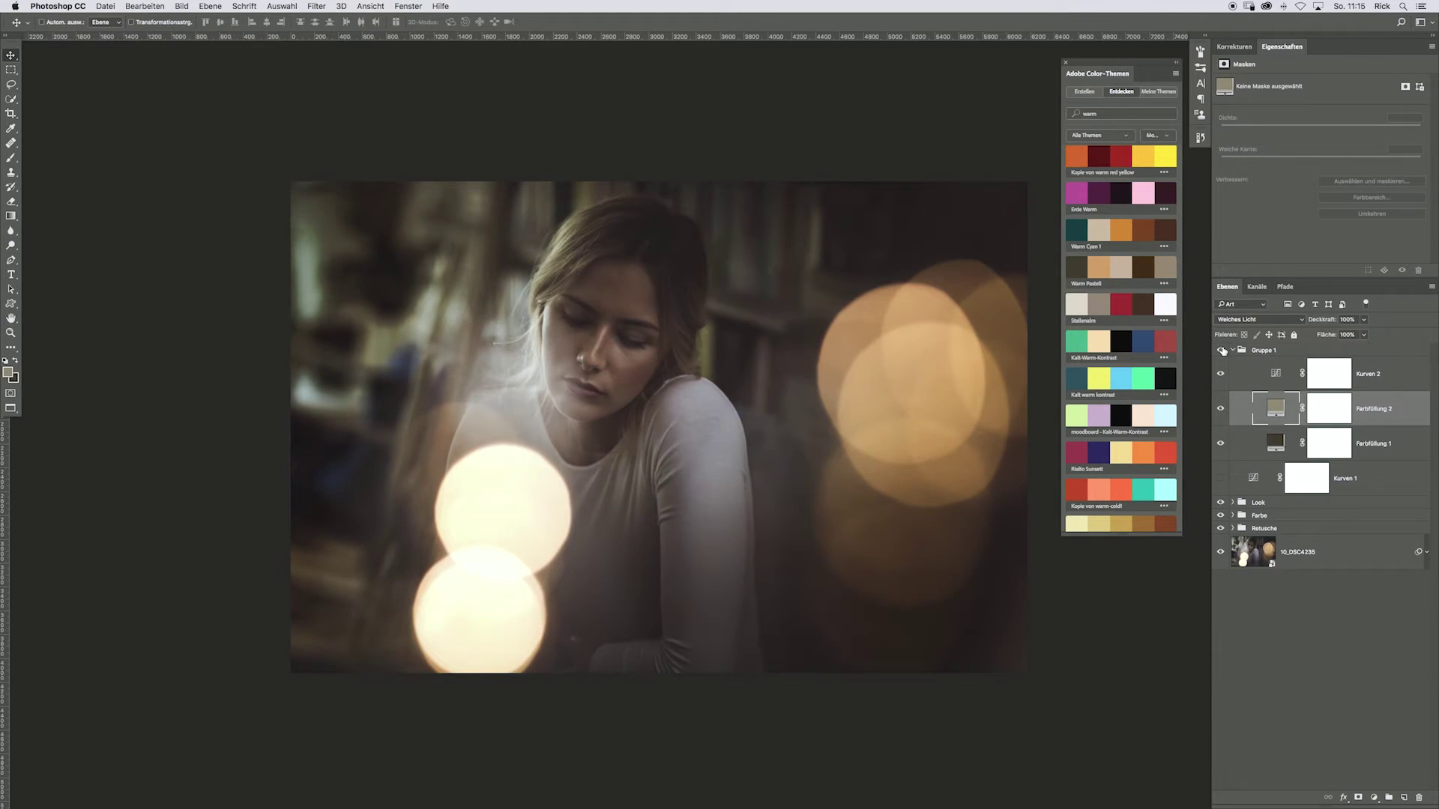
left_click(1276, 372)
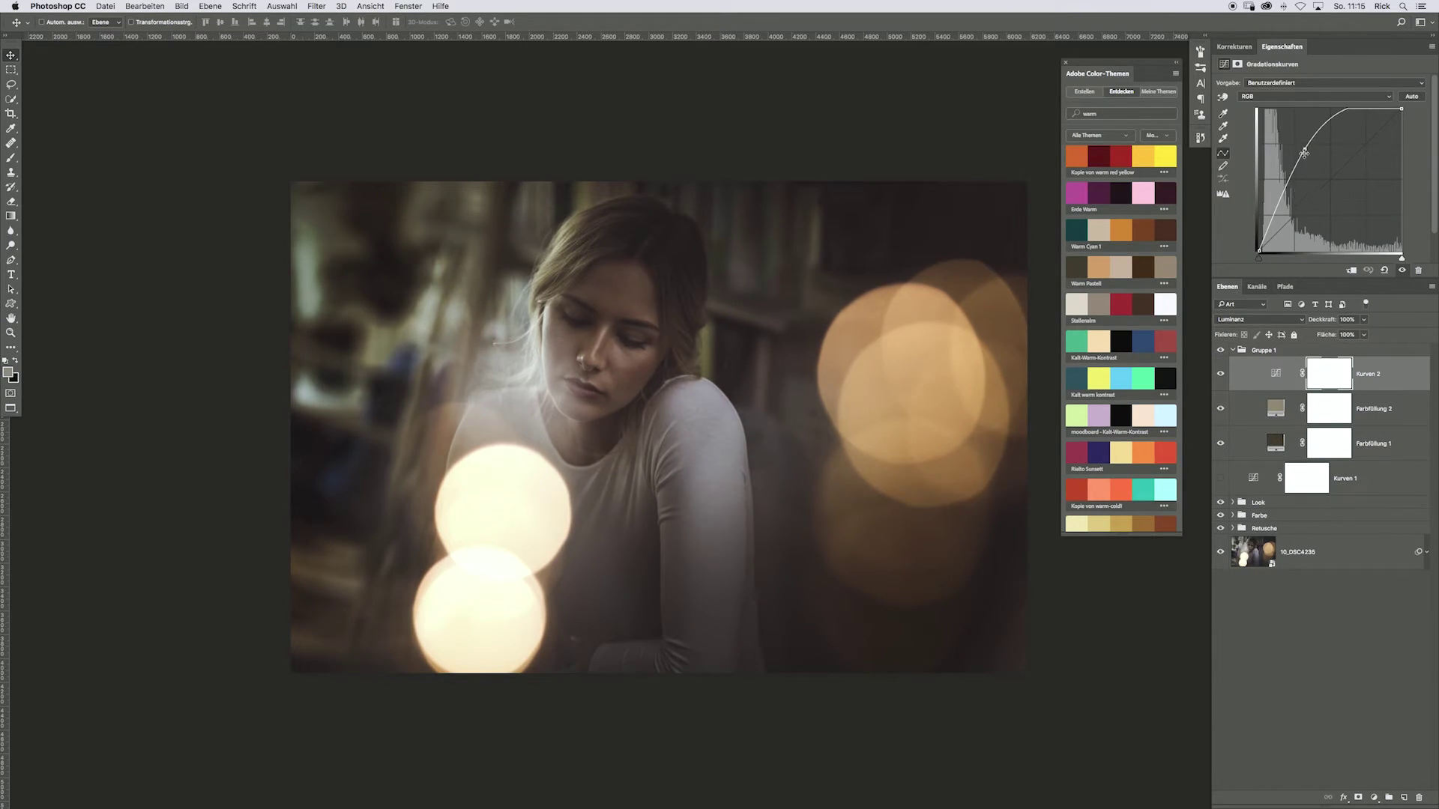
left_click_drag(1304, 161, 1313, 159)
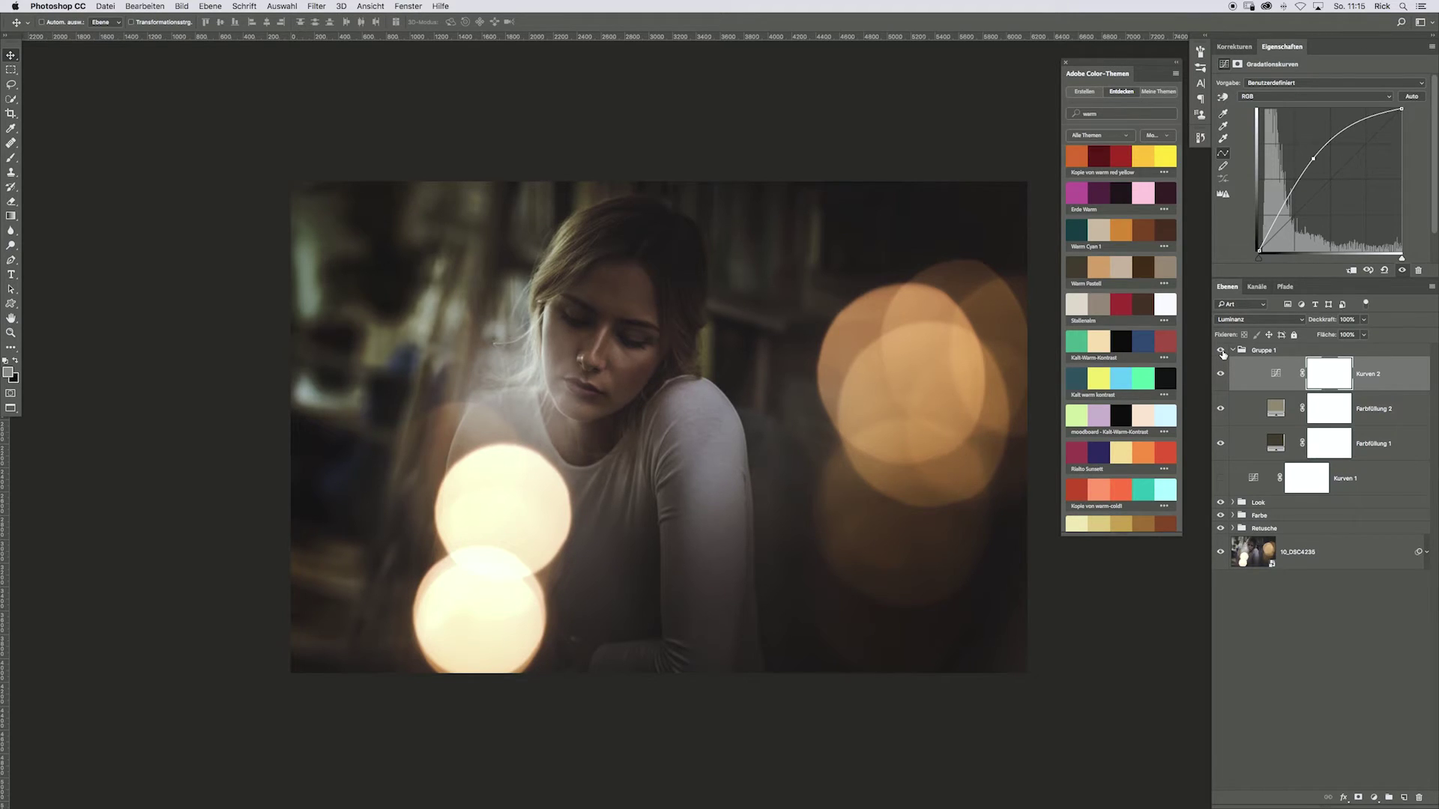
left_click(1221, 351)
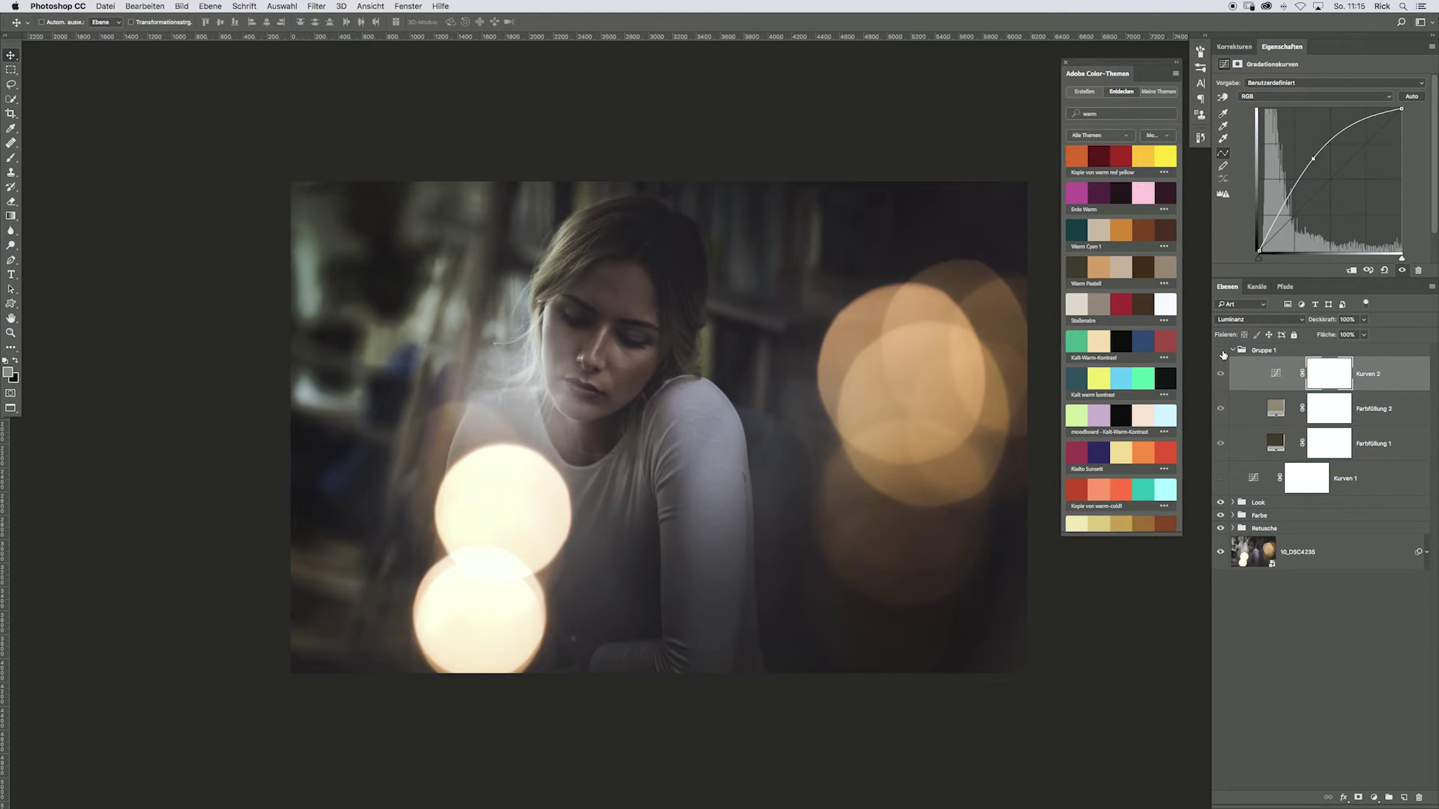
Make Gruppe 1 visible again so the warm colour grading shows on the portrait
left_click(1221, 351)
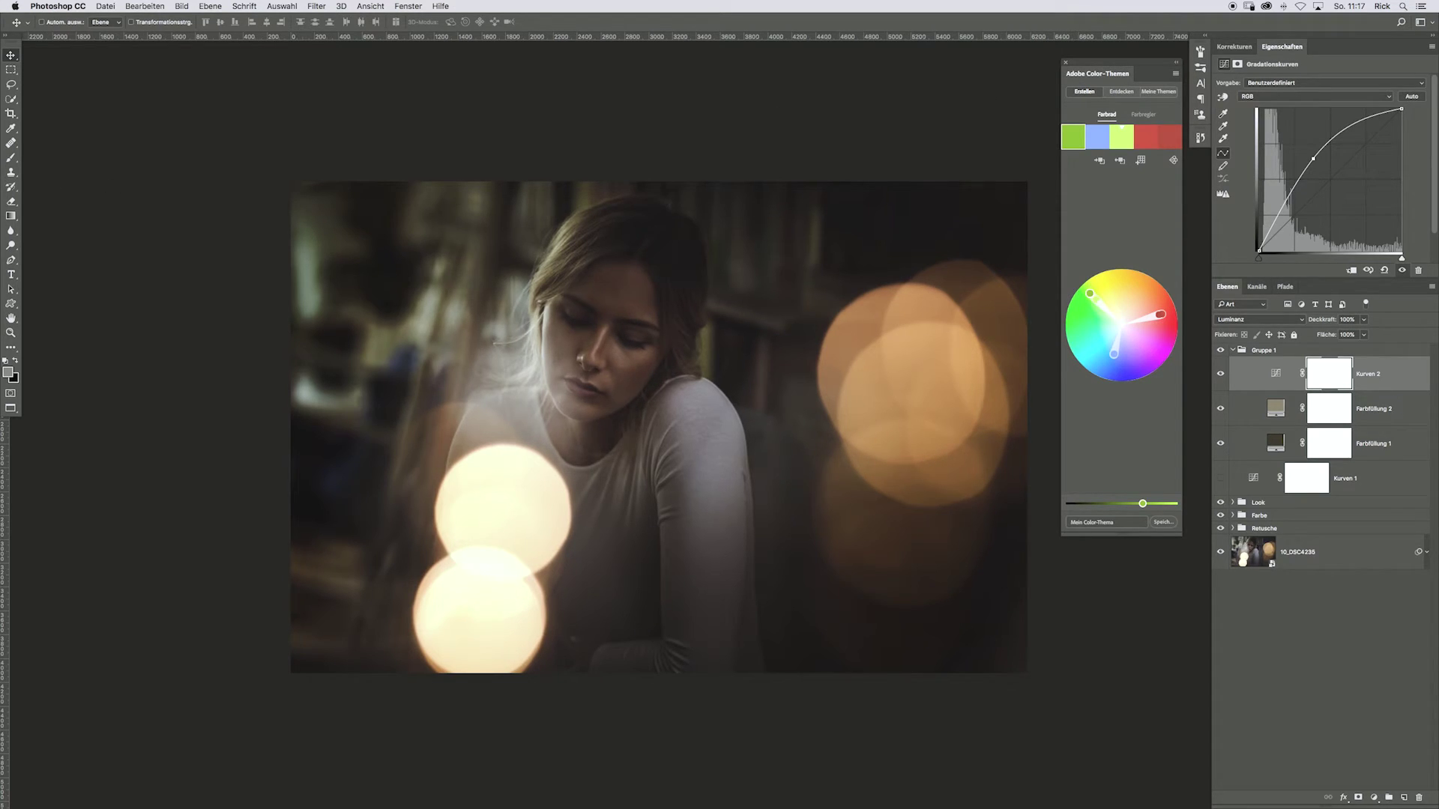
In Adobe Color, keep the Ähnlich rule and drag the wheel toward blue and violet
key("Tab")
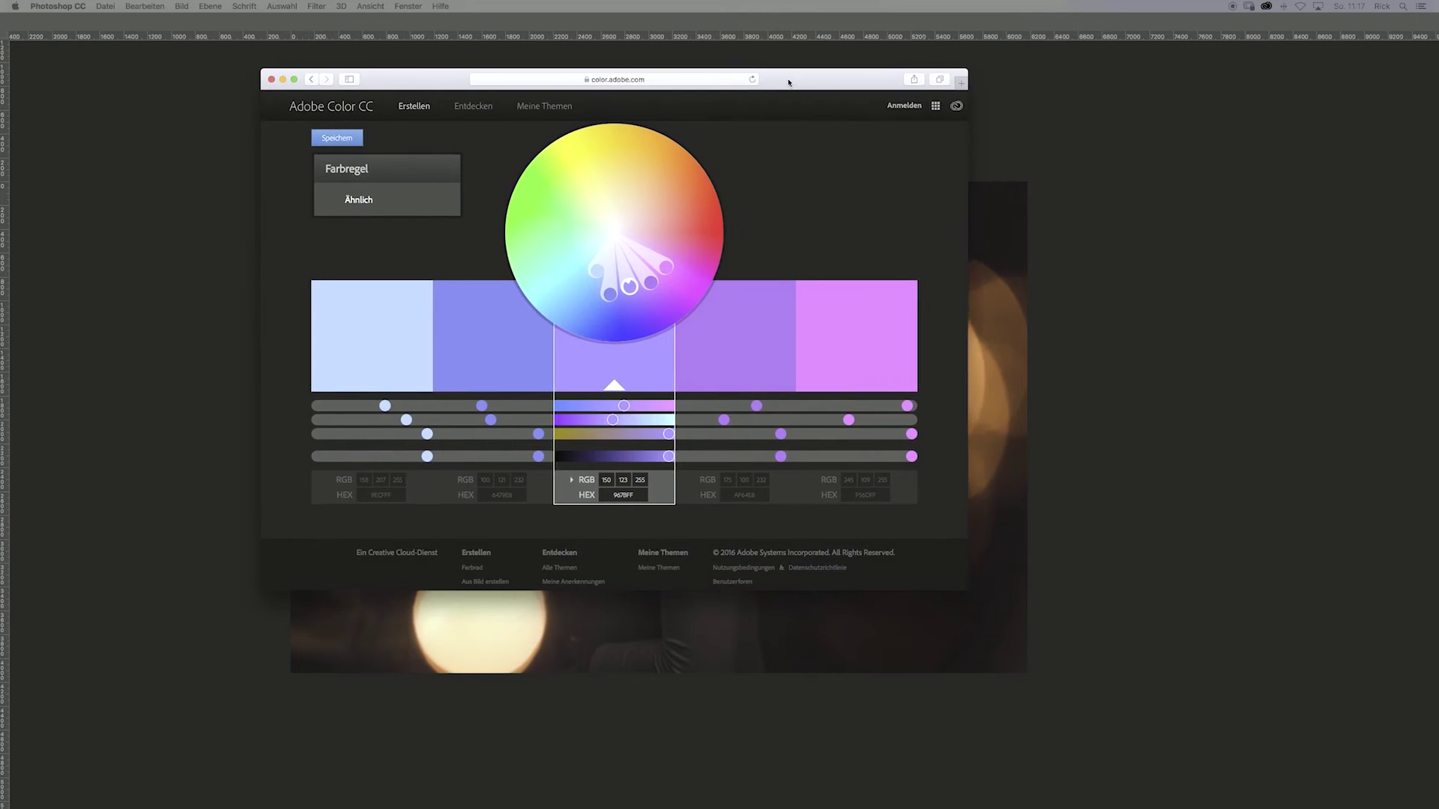
left_click_drag(748, 85, 728, 66)
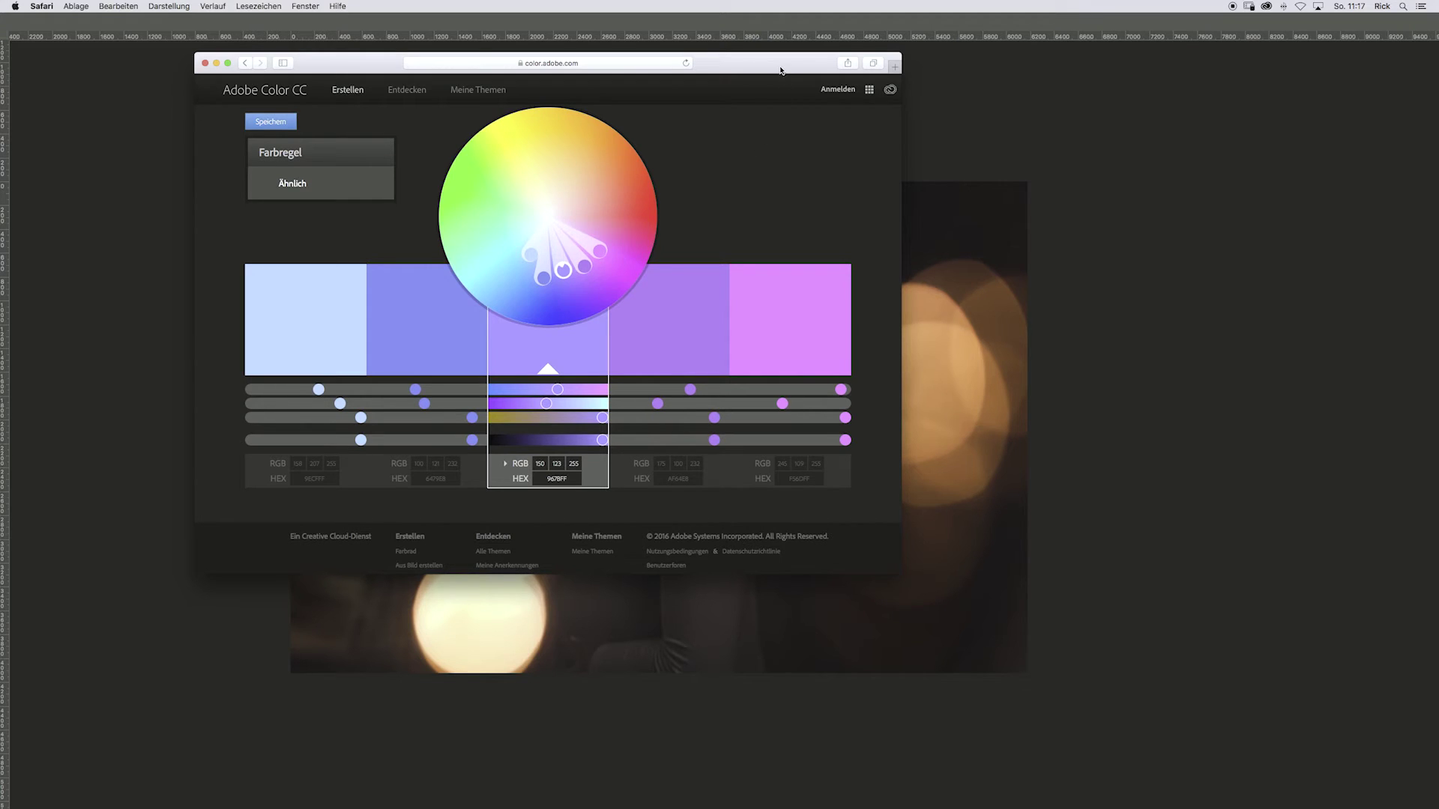
left_click_drag(782, 67, 976, 59)
mouse_move(758, 263)
left_mouse_down()
mouse_move(732, 282)
mouse_move(747, 257)
left_mouse_up()
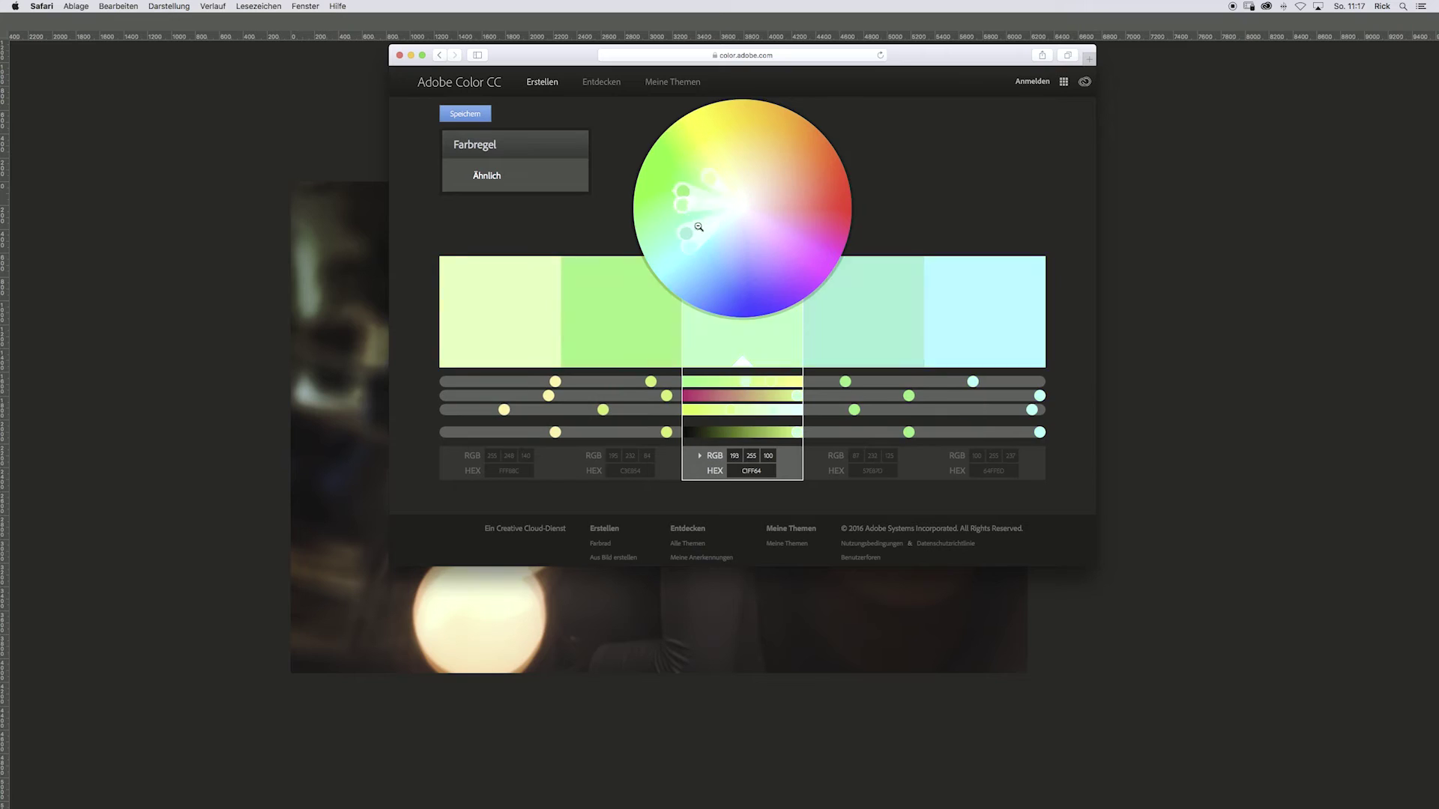
left_click(495, 175)
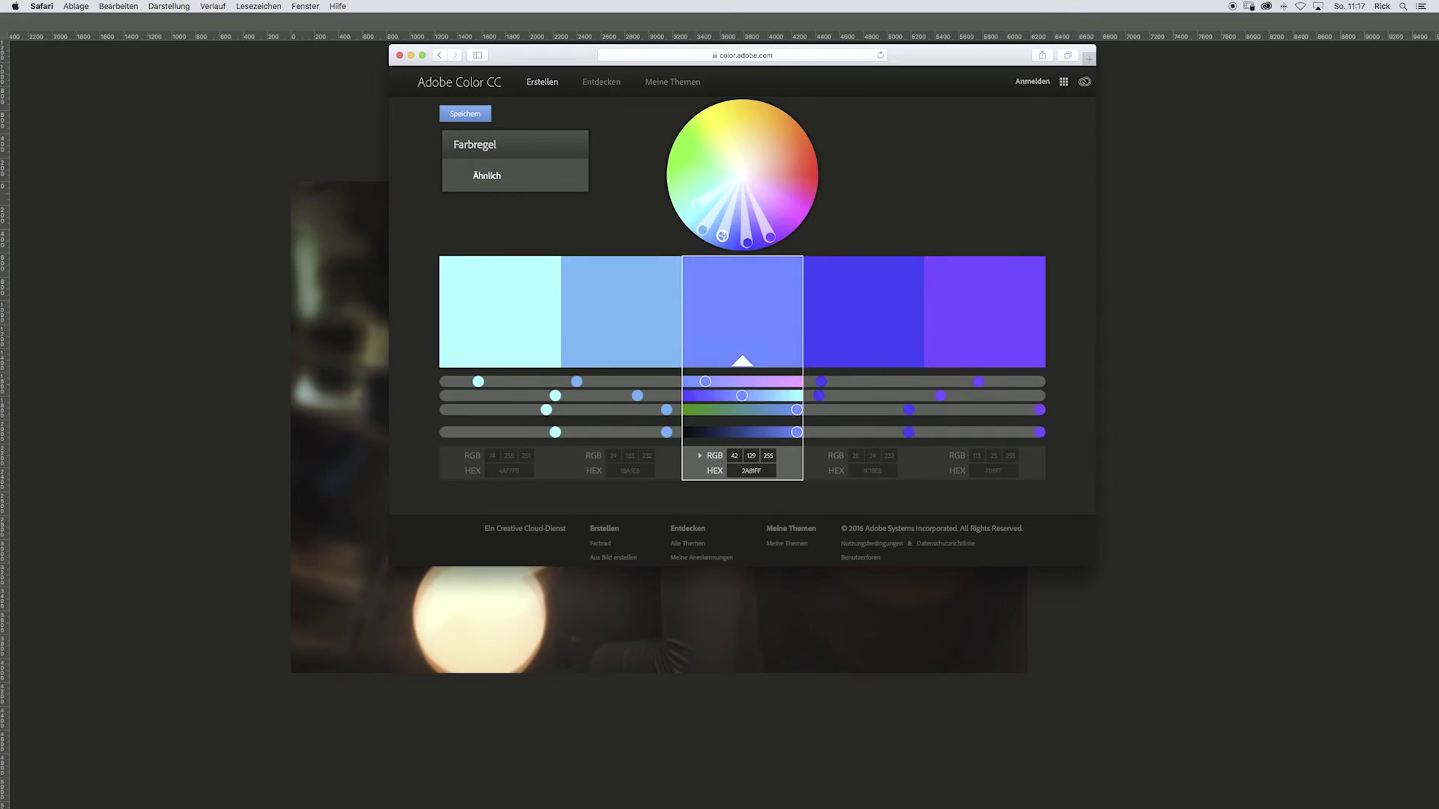
left_click_drag(746, 208, 721, 237)
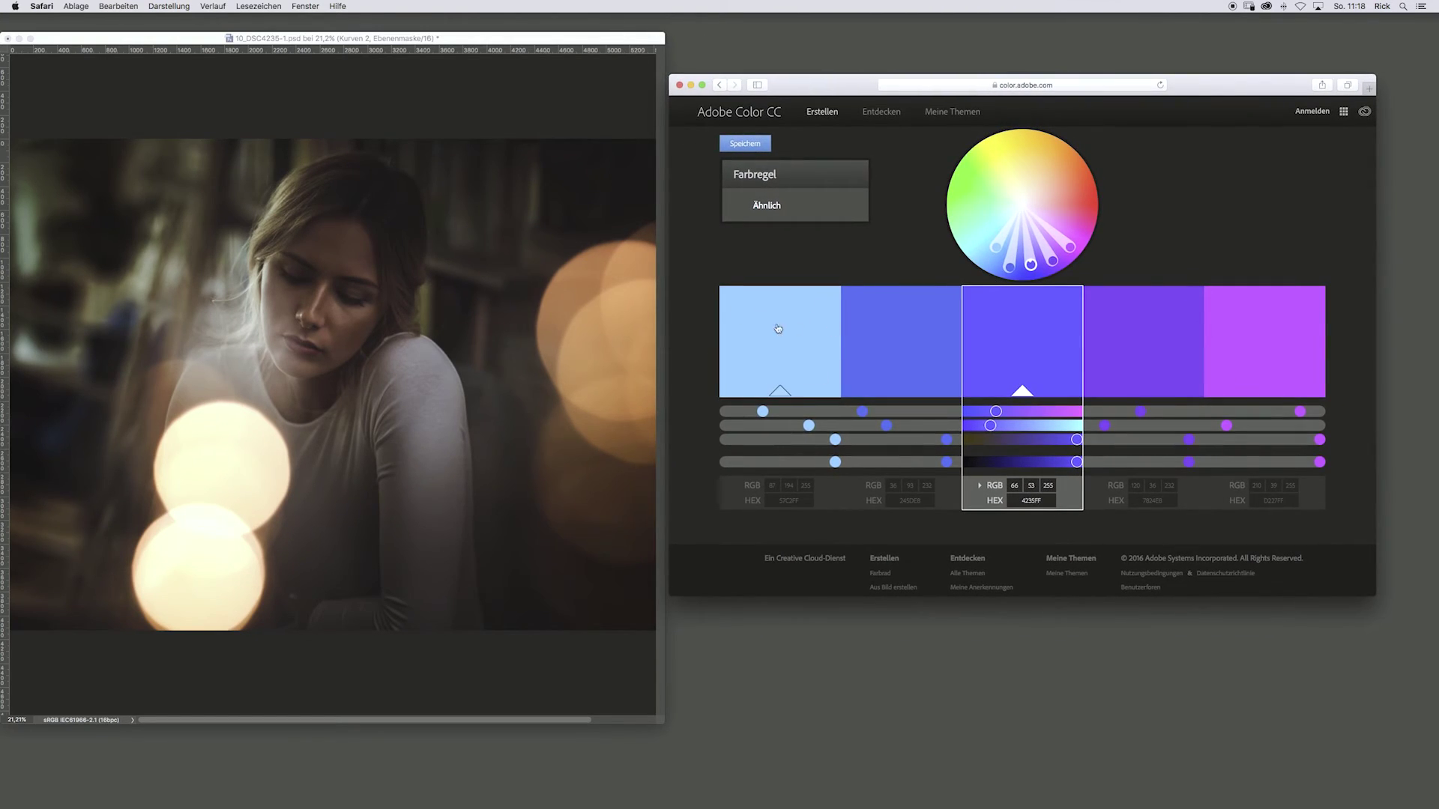
Open the foreground Farbwähler, move it to the upper left, and enter ffffff
left_click(574, 42)
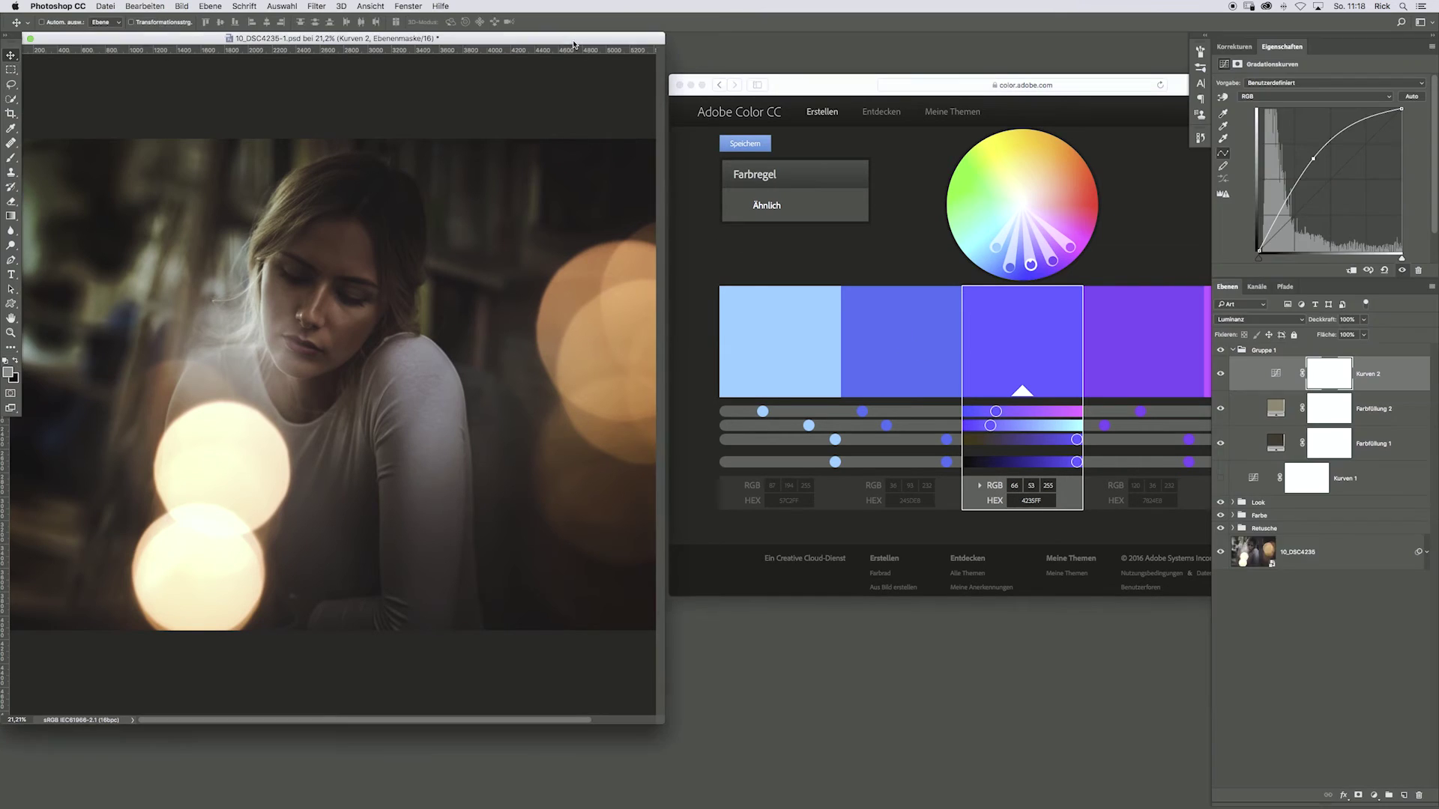
left_click(11, 374)
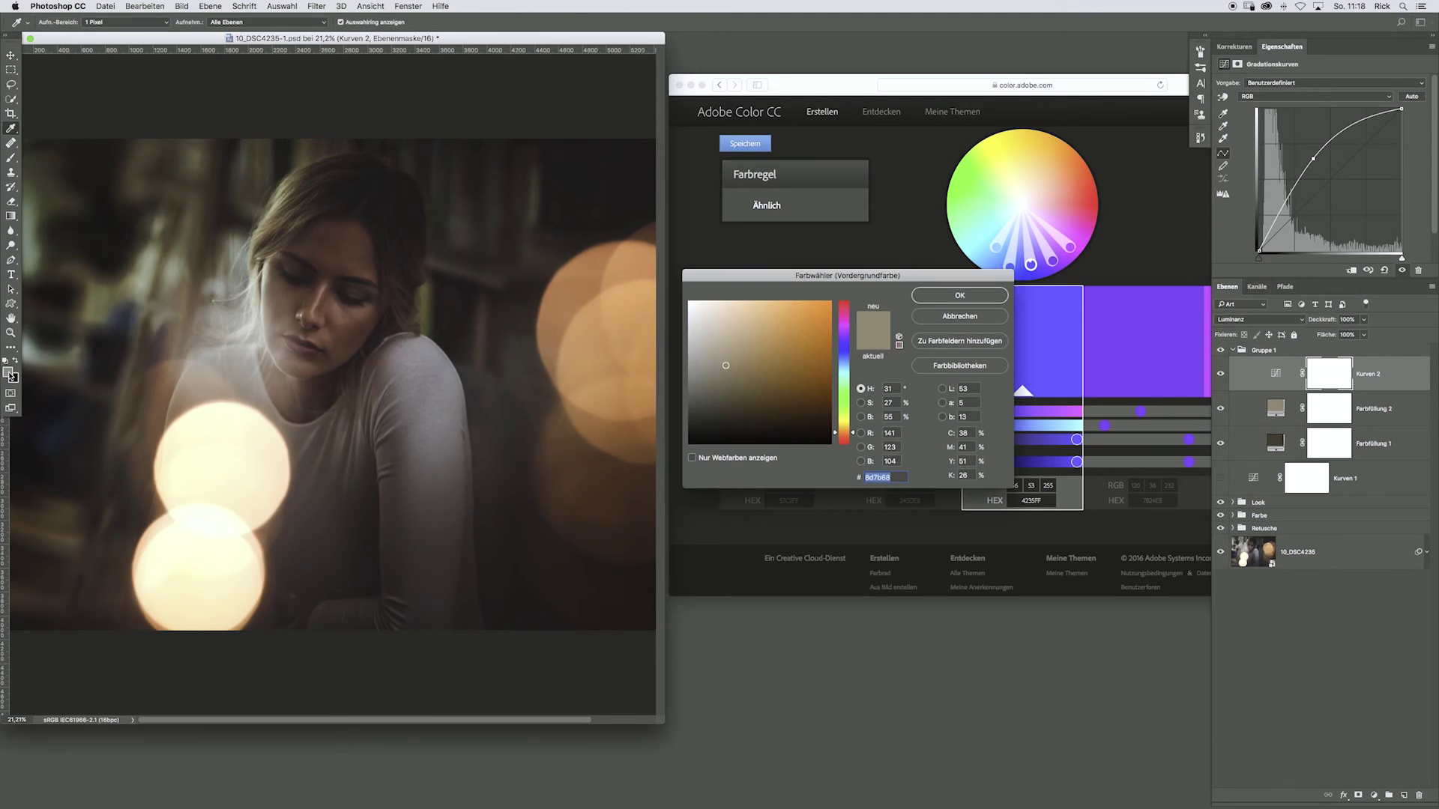
left_click_drag(769, 275, 341, 60)
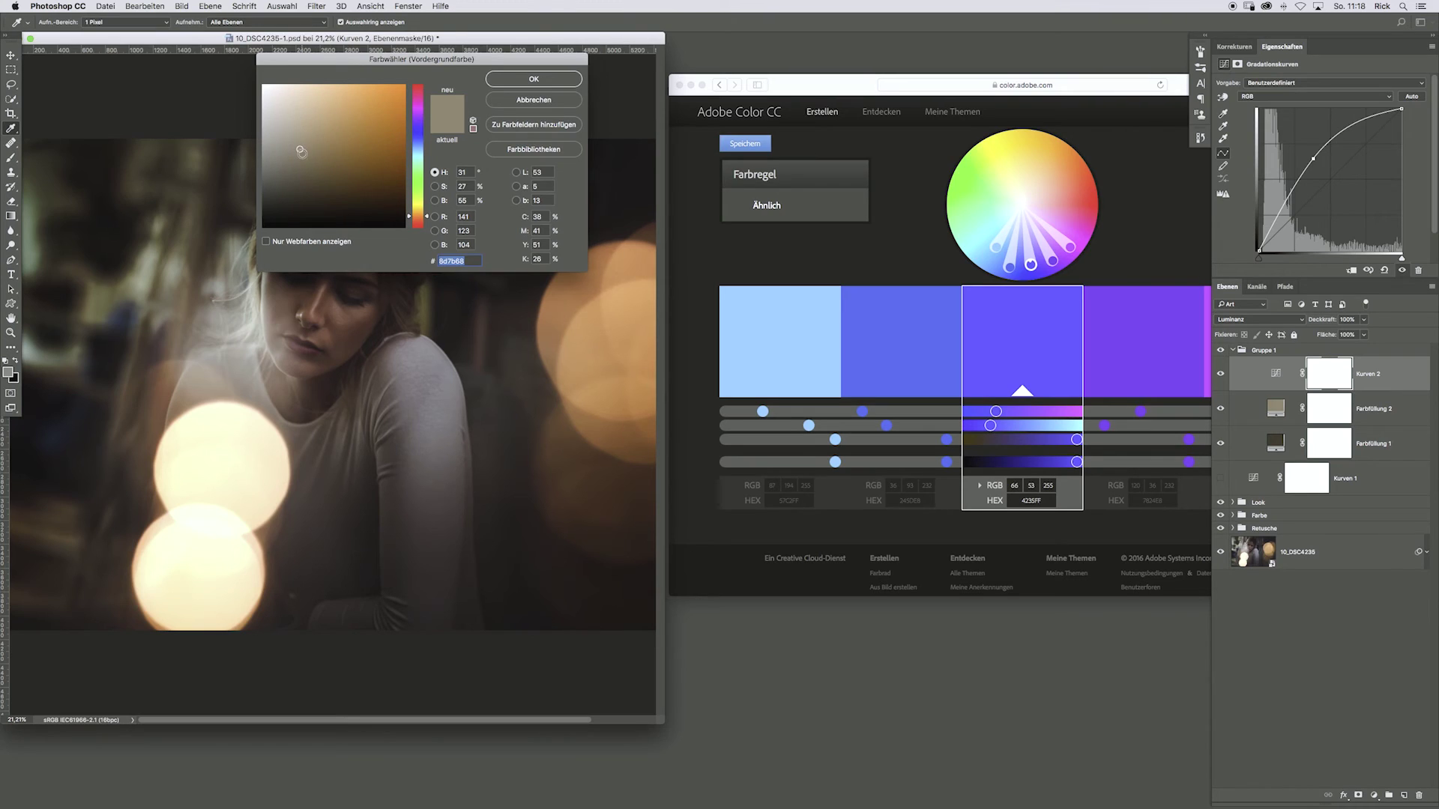
scroll(510, 369, "right", 3)
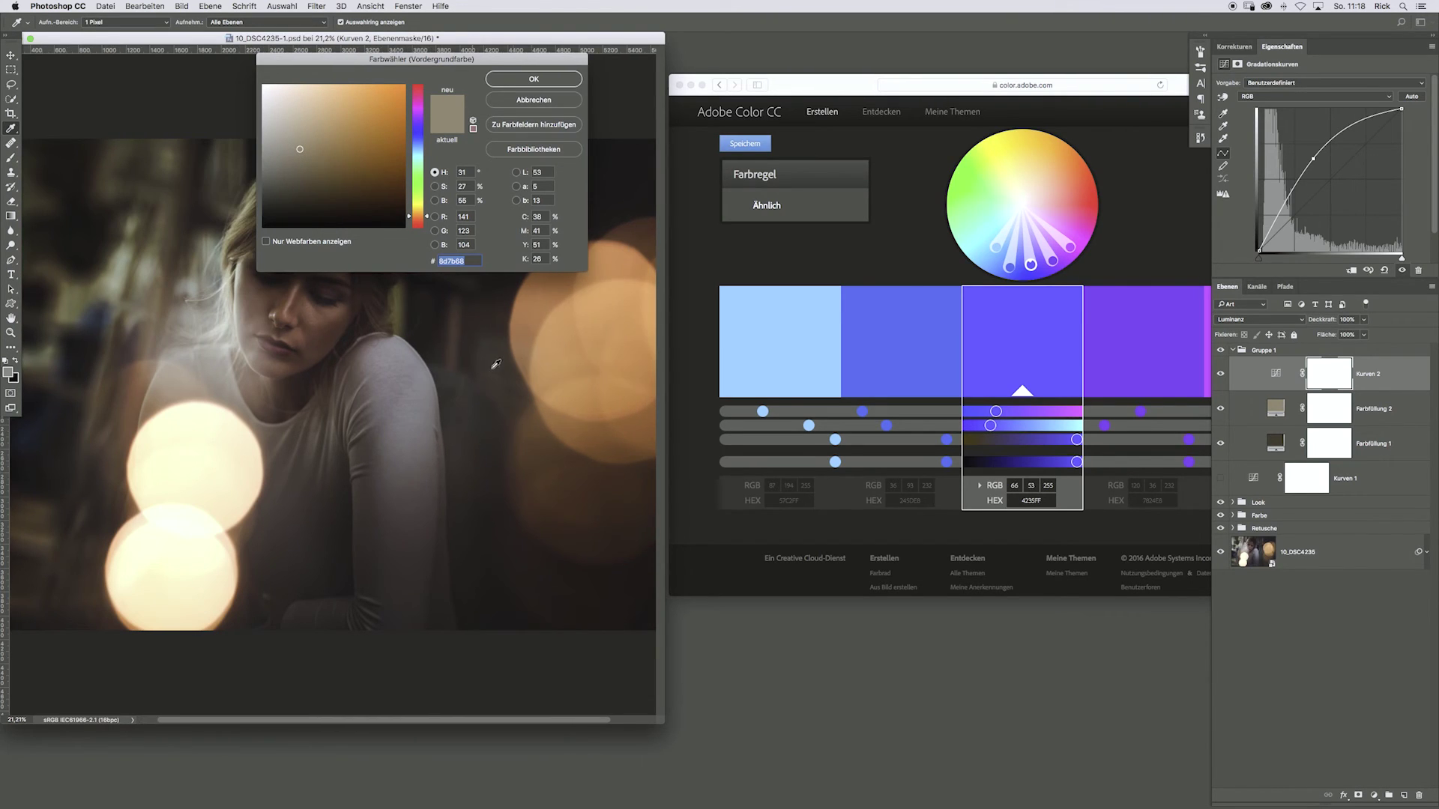
type("ffffff")
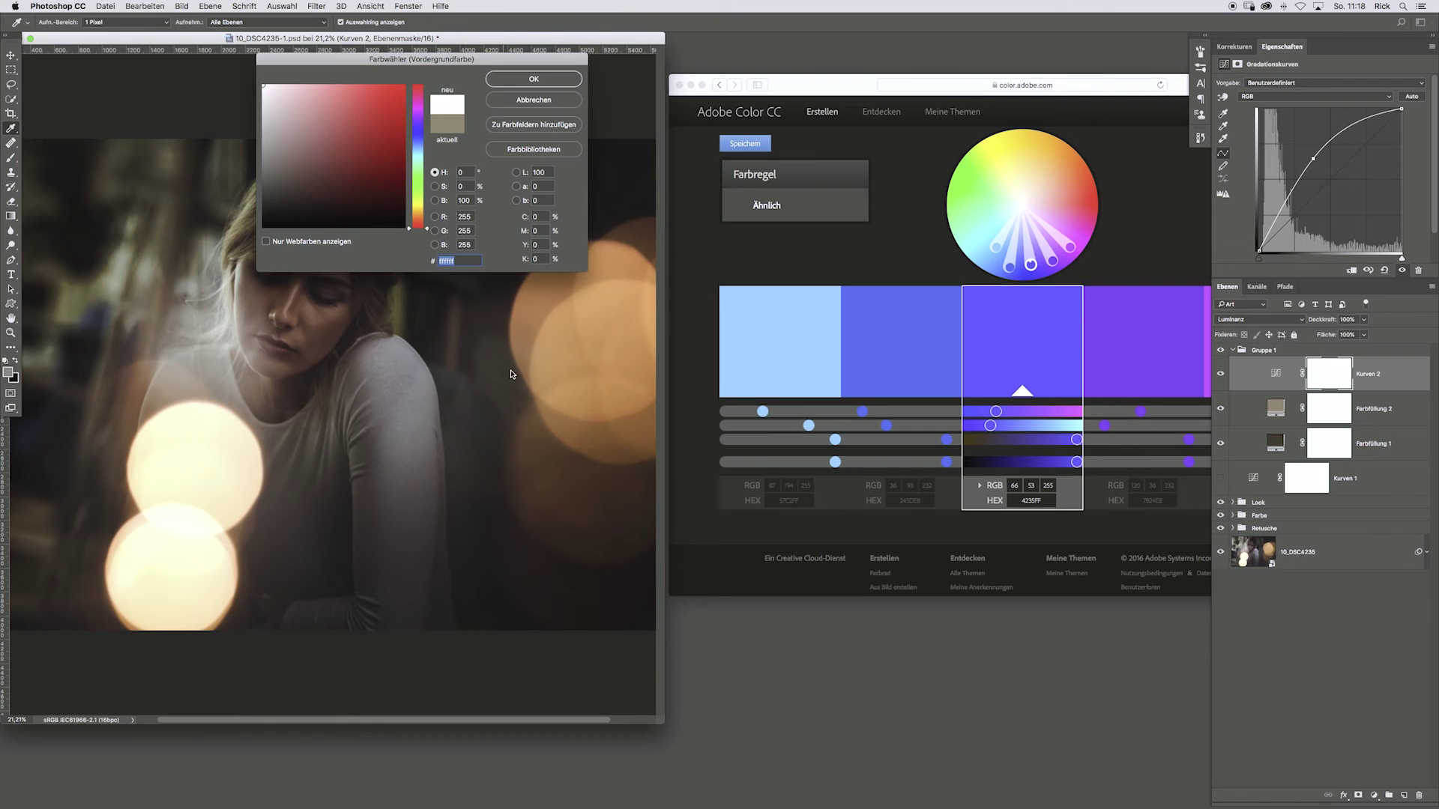
Eyedrop the pale blue, blue and violet-blue Adobe Color swatches into the foreground colour
left_click_drag(653, 369, 724, 361)
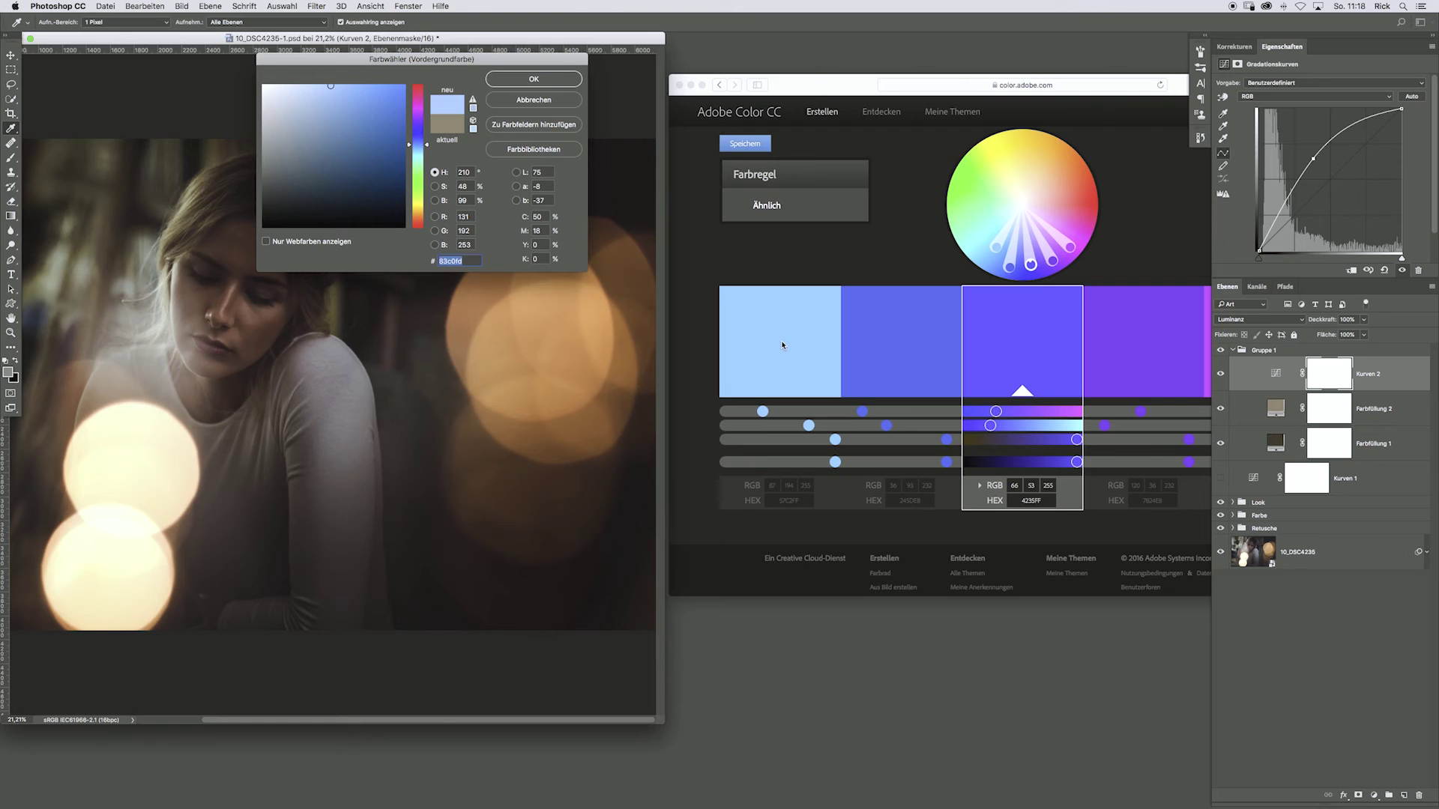
left_click(872, 335)
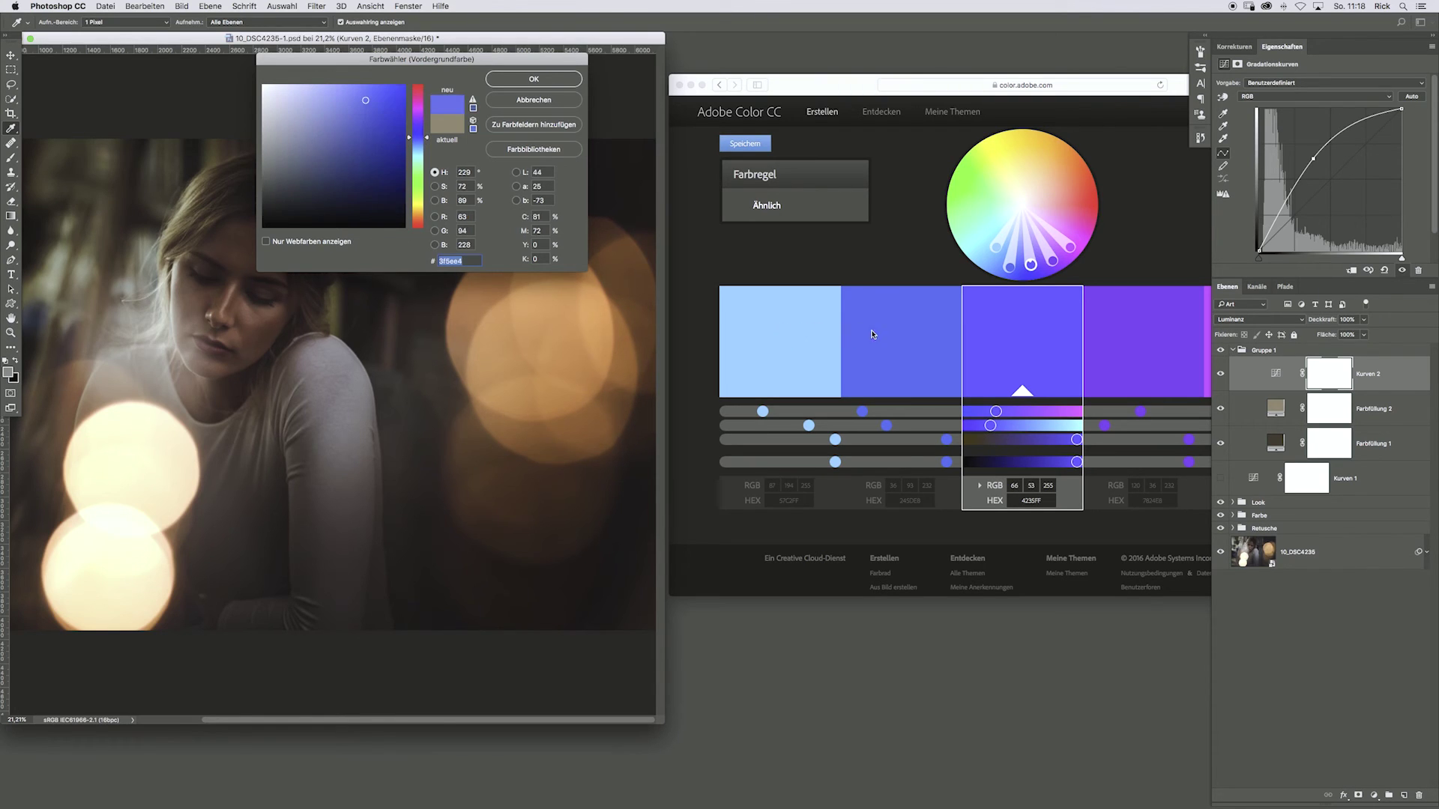
left_click_drag(845, 340, 1024, 341)
left_click(927, 343)
left_click_drag(884, 346, 791, 345)
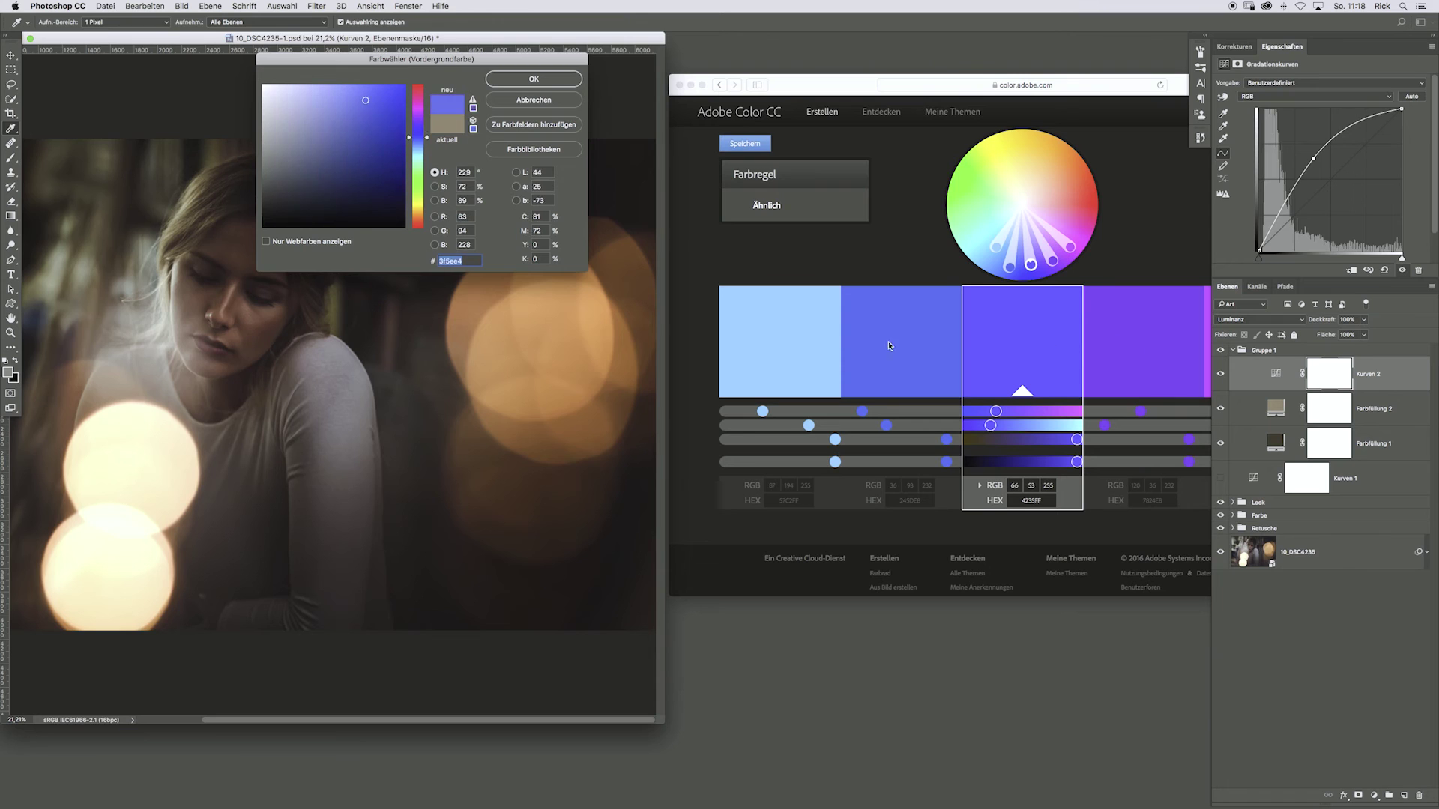